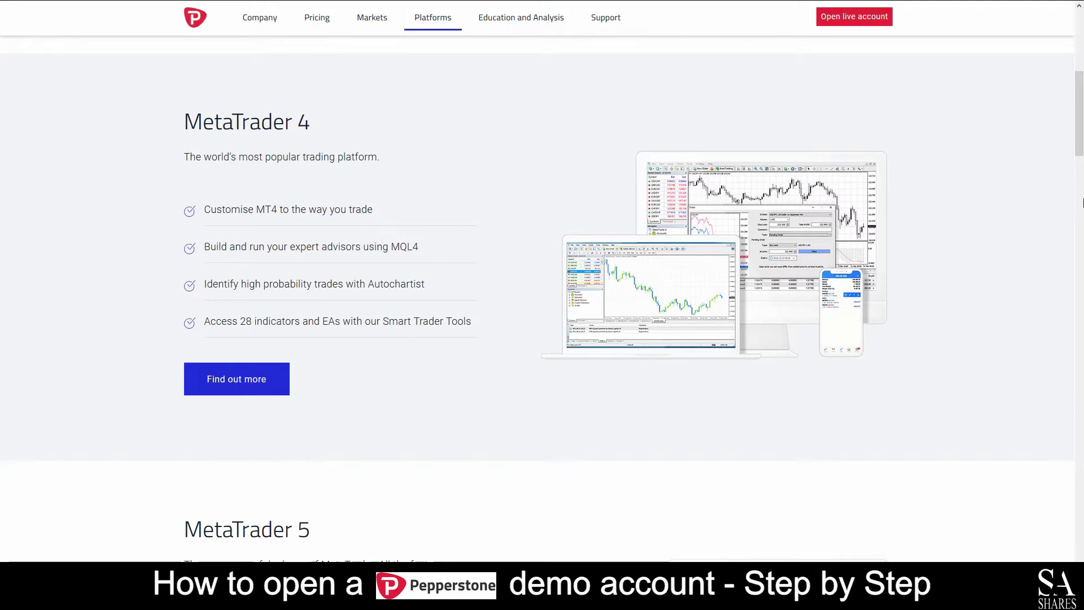
- Return from the MetaTrader 4 platform page to the Pepperstone home page
{"action": "left_click", "coordinate": [1082, 202]}
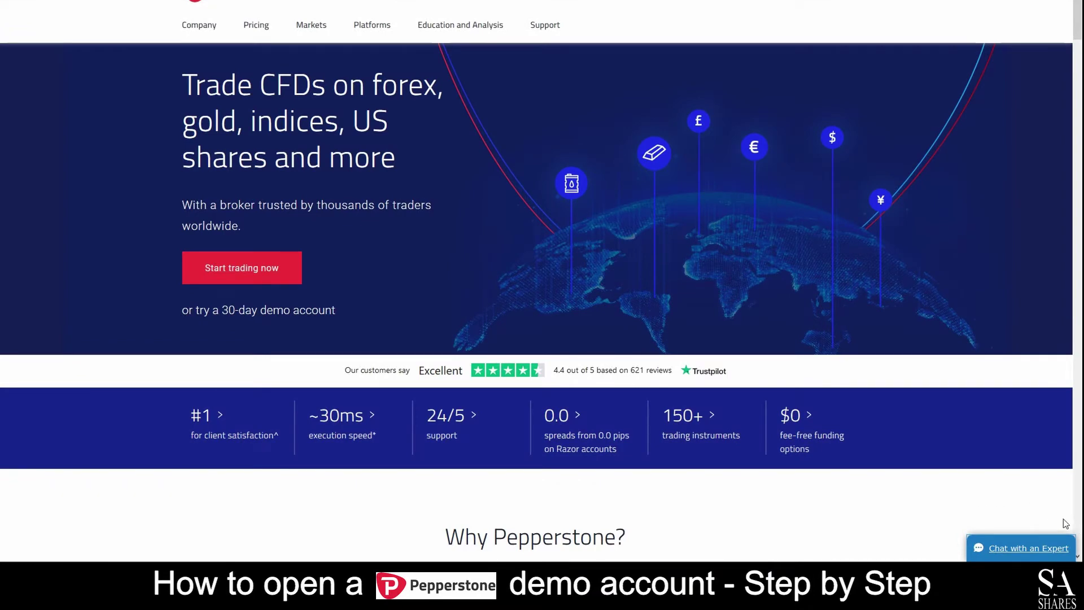
- Open and close the expert chat panel, then follow the 30-day demo account link
{"action": "left_click", "coordinate": [1020, 544]}
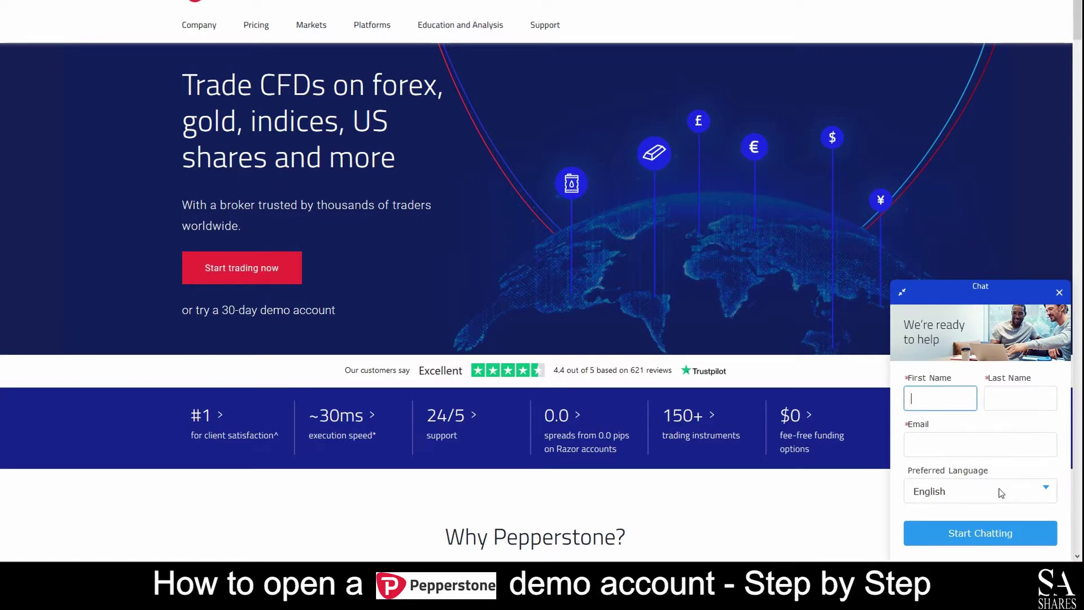
{"action": "left_click", "coordinate": [1059, 292]}
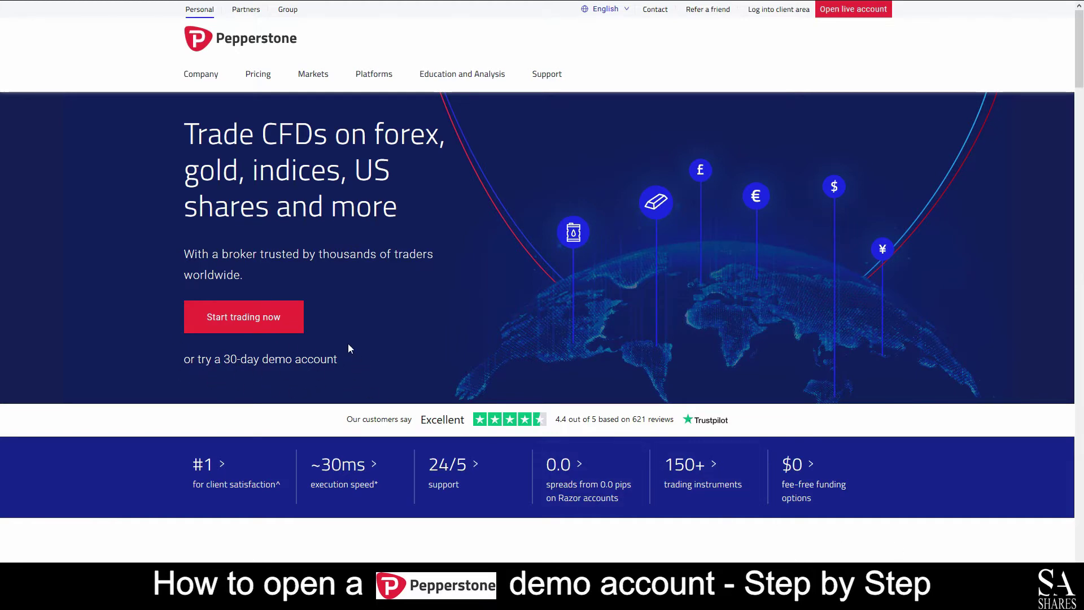
{"action": "left_click", "coordinate": [250, 360]}
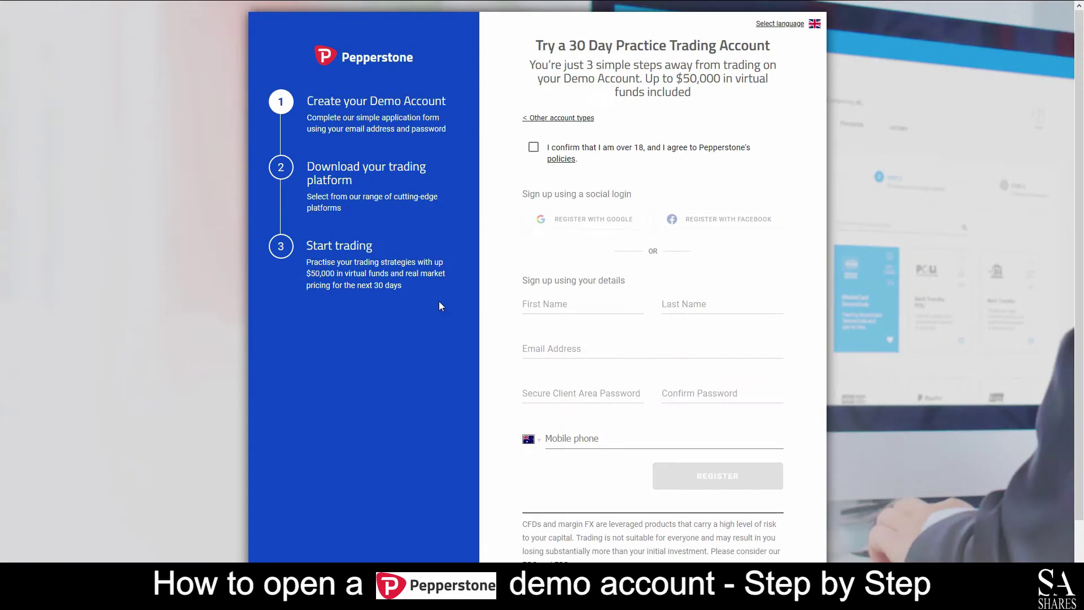
- Confirm being over 18, register the demo account and launch WebTrader
{"action": "left_click", "coordinate": [533, 146]}
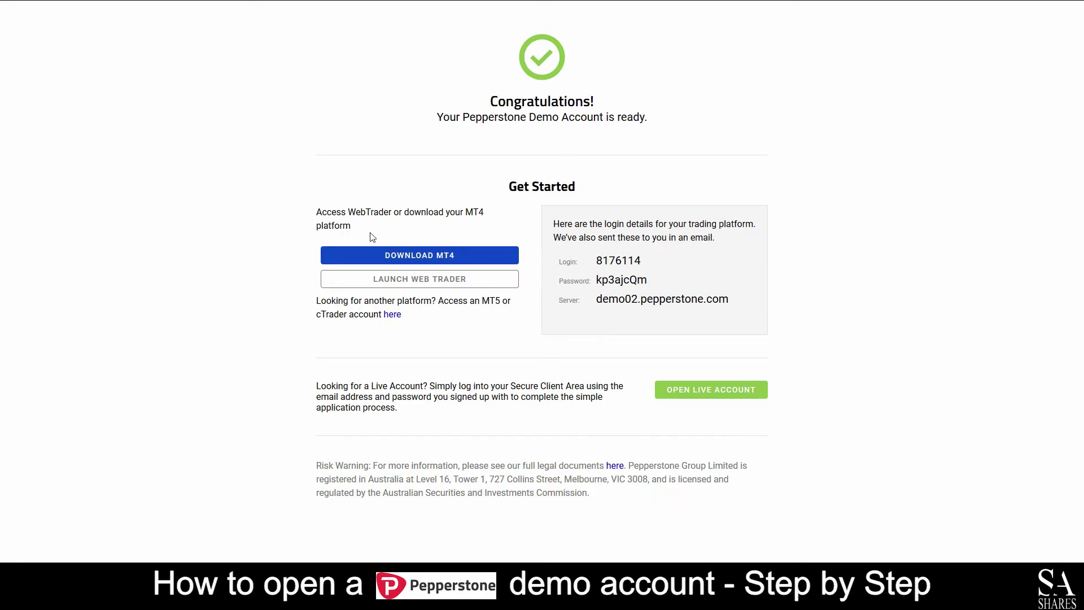
{"action": "left_click", "coordinate": [432, 280]}
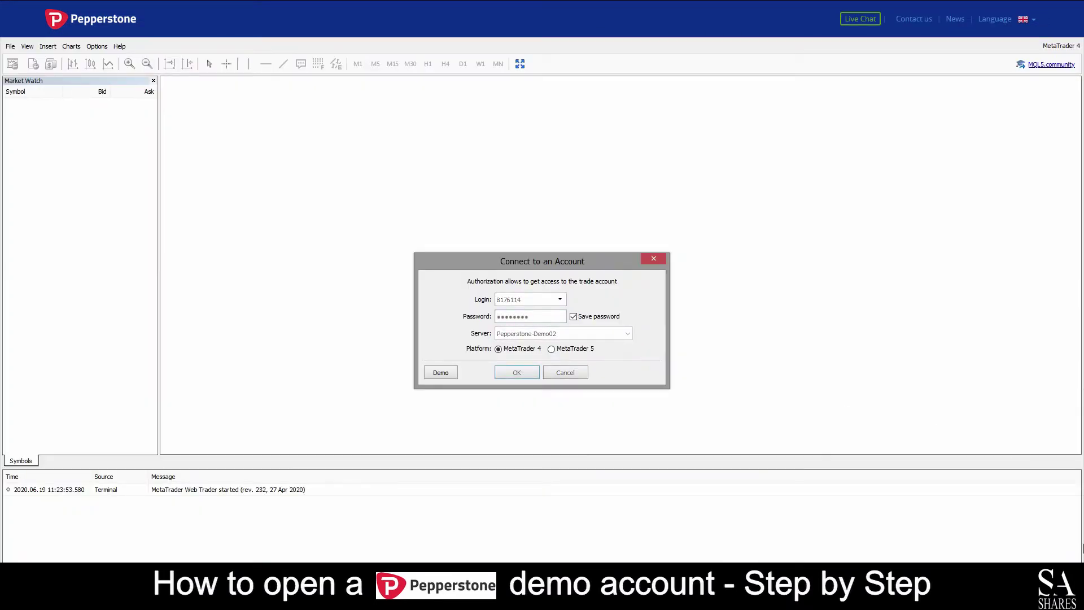
{"action": "key", "text": "Return"}
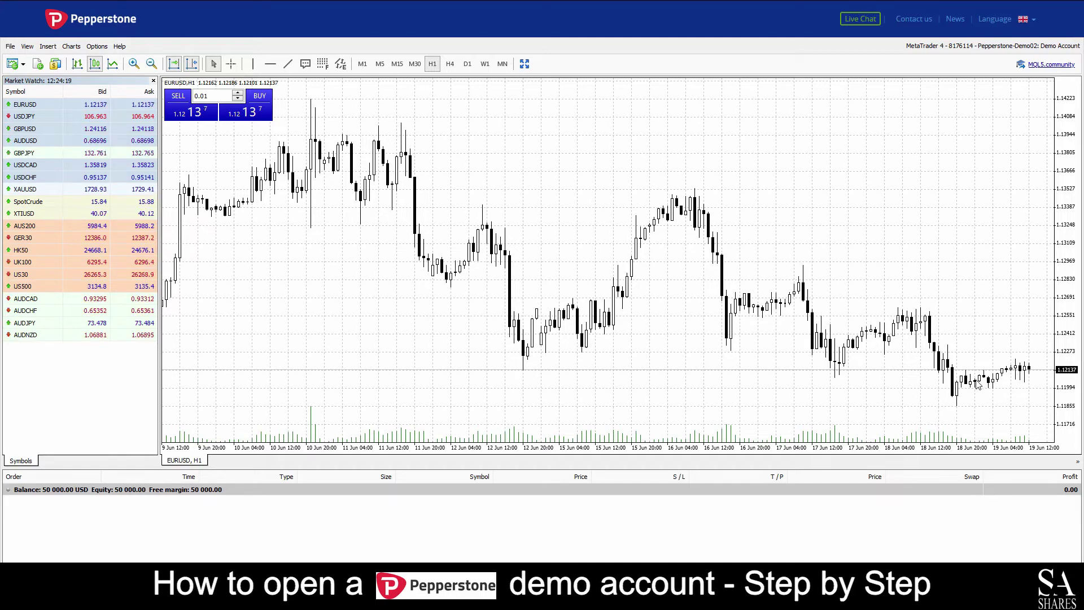
- Show EURUSD as a bar chart, then candlesticks, then a line chart
{"action": "mouse_move", "coordinate": [978, 385]}
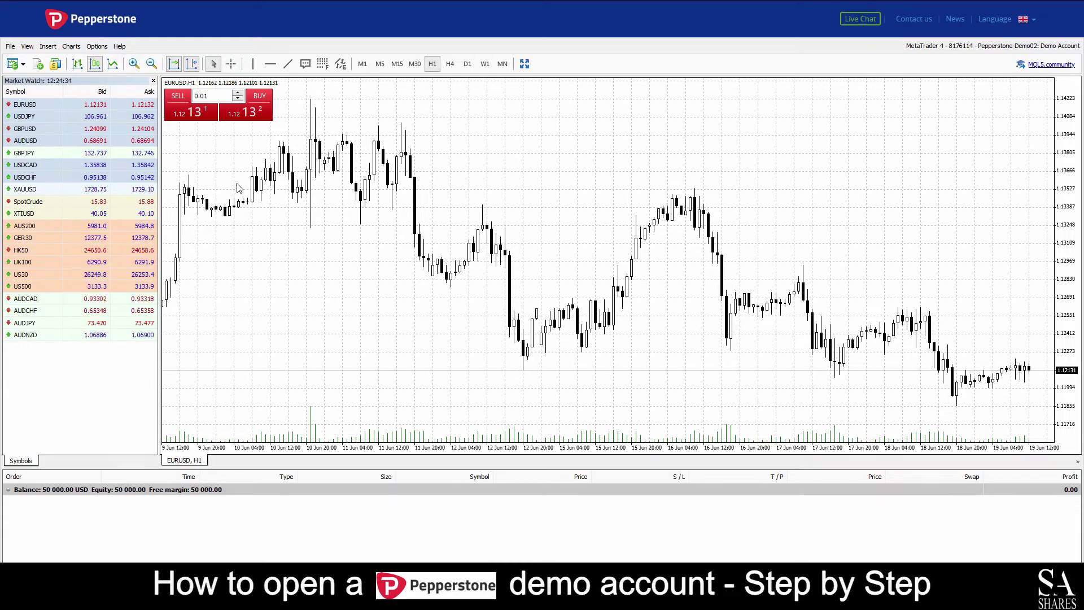
{"action": "left_click", "coordinate": [76, 64]}
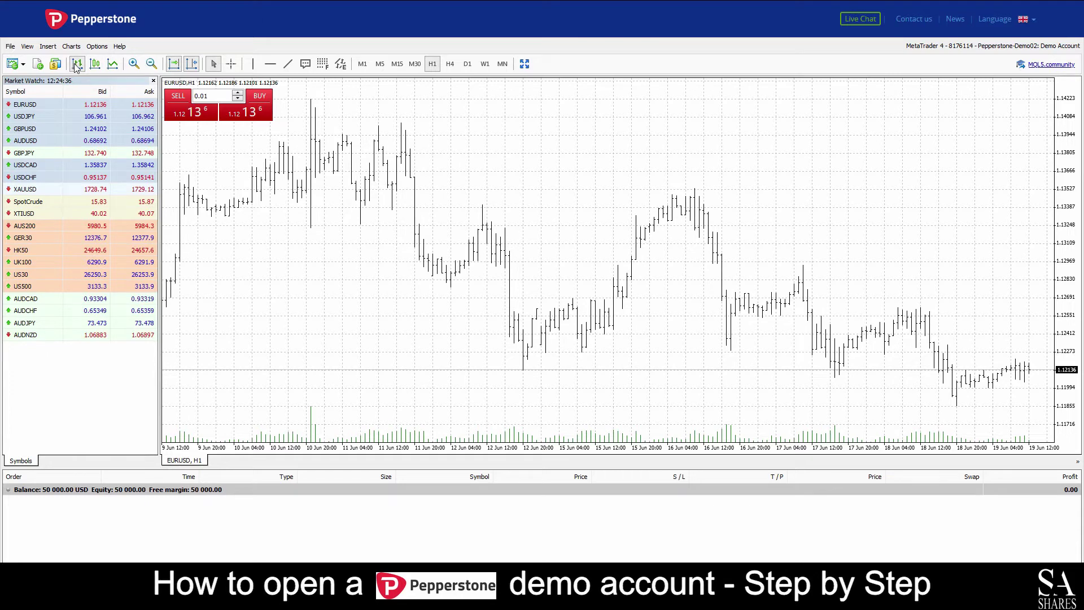
{"action": "left_click", "coordinate": [95, 64]}
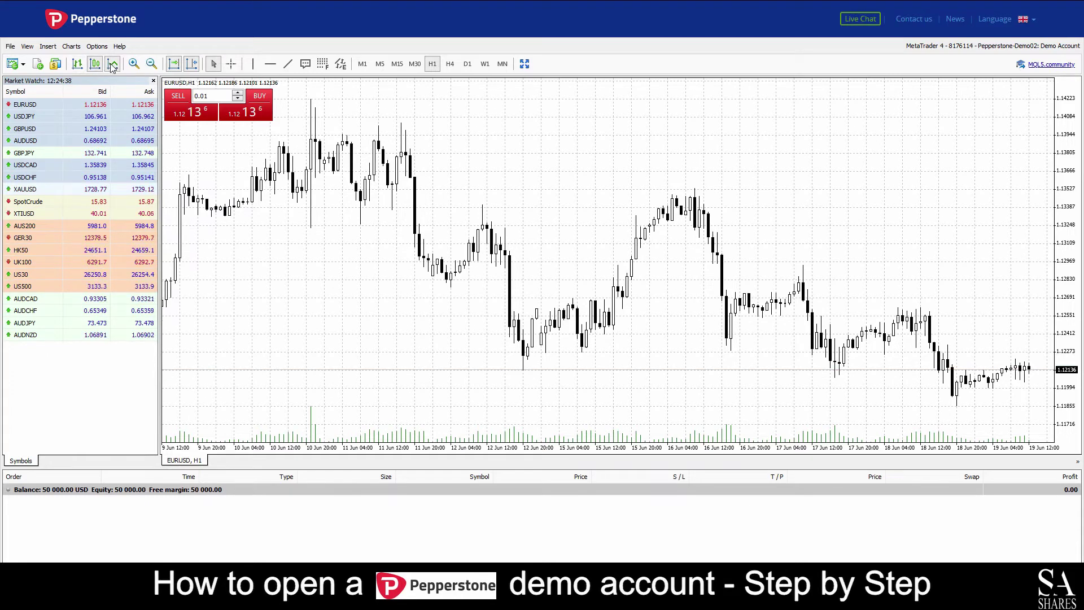
{"action": "left_click", "coordinate": [111, 65]}
- Zoom the line chart in twice, then out to span 28 May–19 Jun, and select USDJPY
{"action": "left_click", "coordinate": [133, 64]}
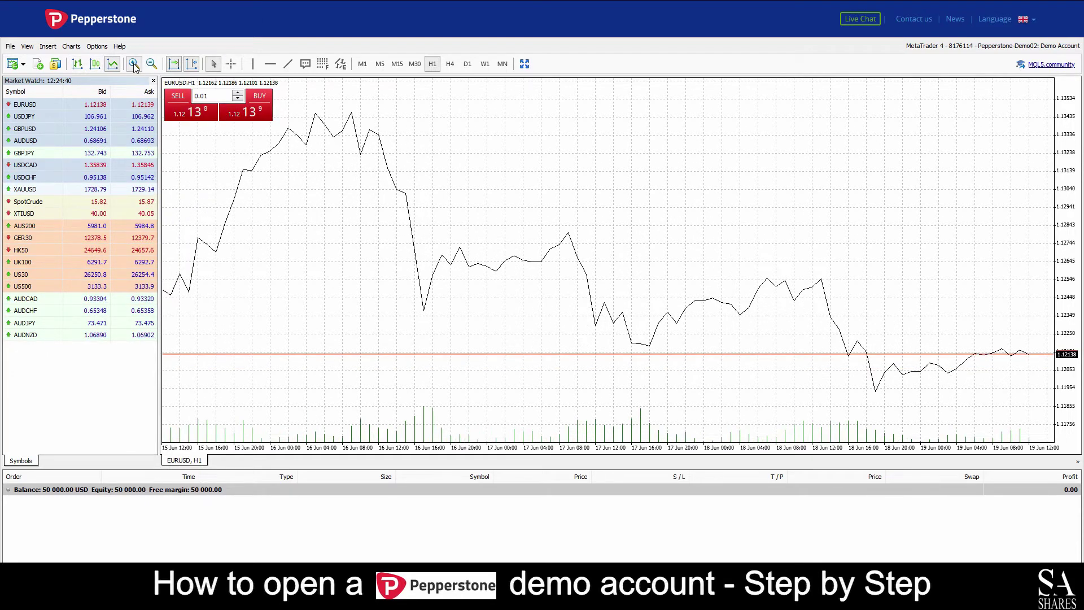
{"action": "left_click", "coordinate": [134, 64]}
{"action": "left_click", "coordinate": [152, 64]}
{"action": "left_click", "coordinate": [152, 64]}
{"action": "left_click", "coordinate": [152, 64]}
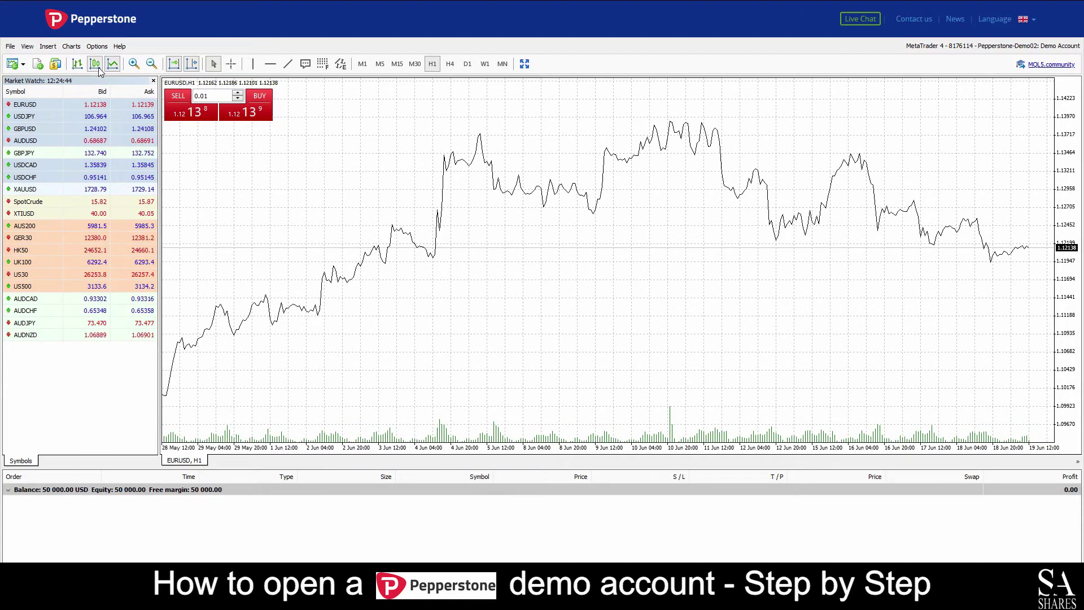
{"action": "left_click", "coordinate": [31, 115]}
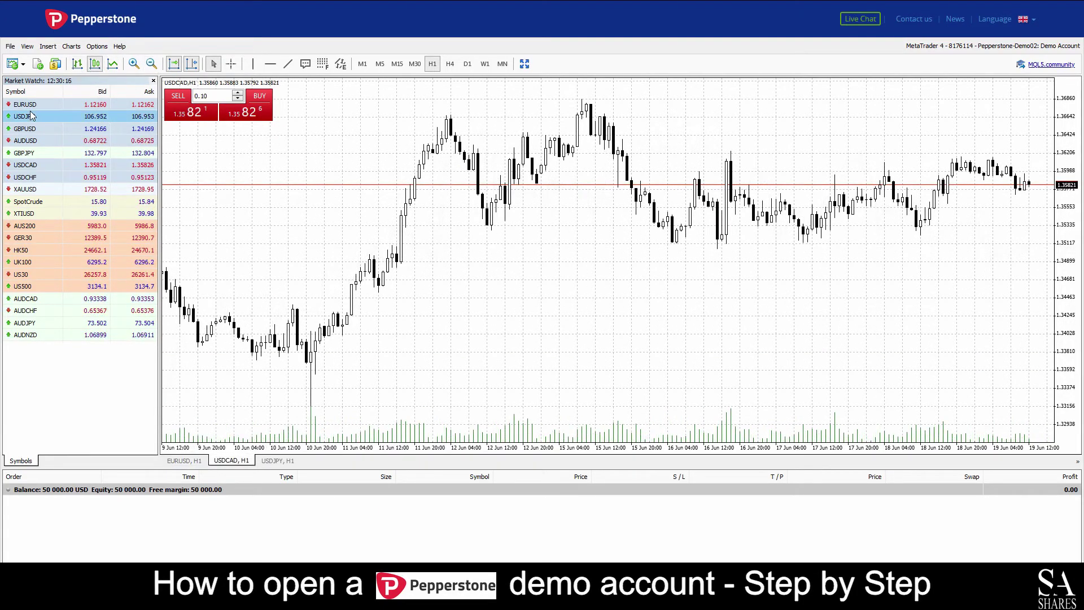
- Preview the USDJPY order window, move it aside and close it, then dismiss USDCAD's menu
{"action": "double_click", "coordinate": [31, 116]}
{"action": "left_click_drag", "start_coordinate": [337, 121], "coordinate": [559, 151]}
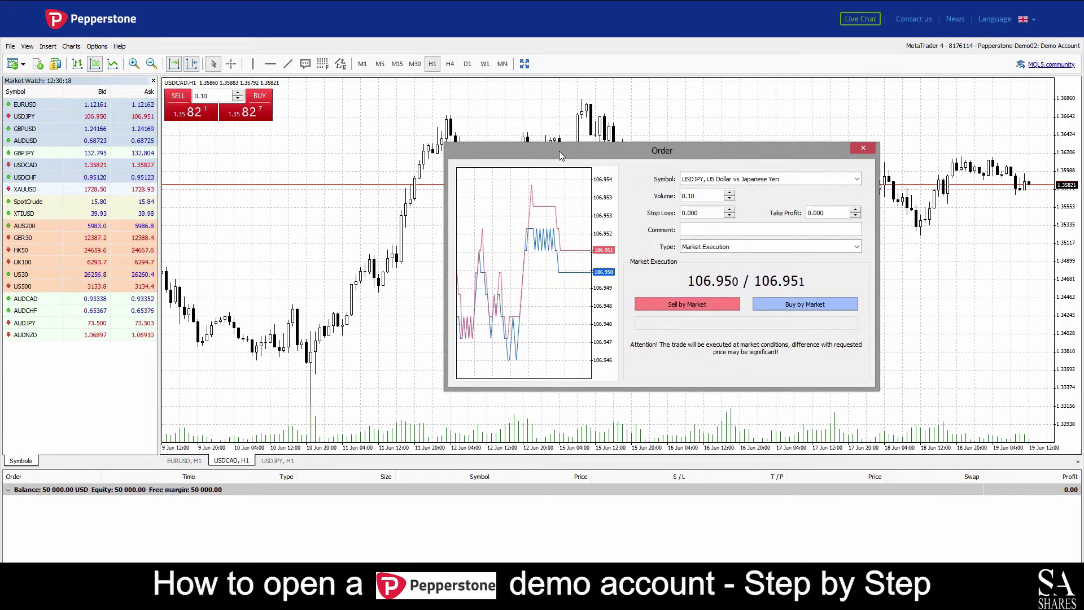
{"action": "left_click", "coordinate": [862, 149]}
{"action": "right_click", "coordinate": [72, 171]}
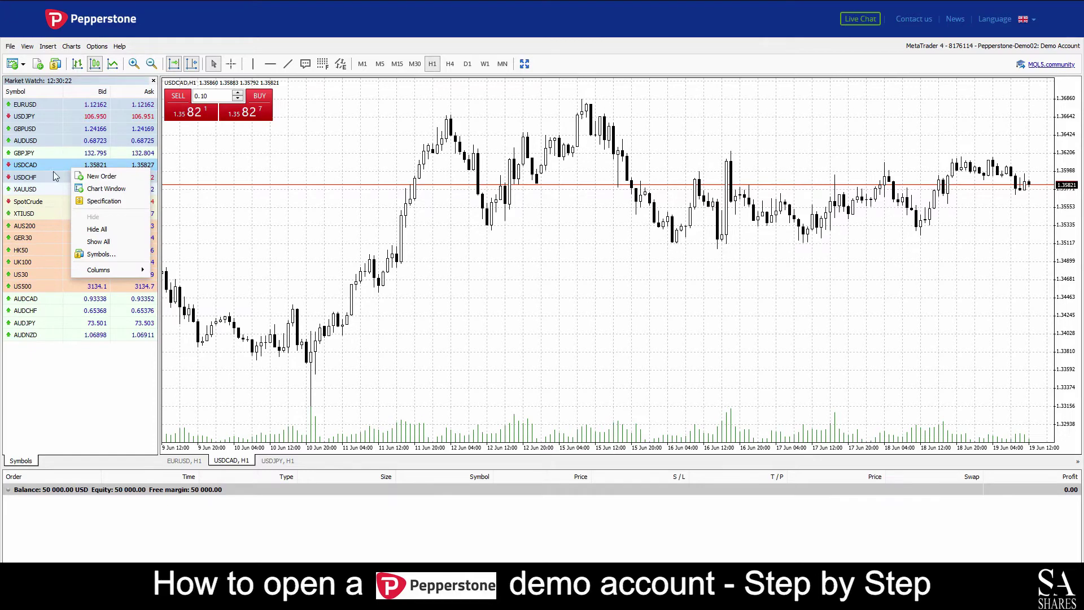
{"action": "left_click", "coordinate": [109, 188]}
- Preview and close an AUDUSD New Order window, then open a GER30 chart window
{"action": "right_click", "coordinate": [113, 141]}
{"action": "left_click", "coordinate": [112, 146]}
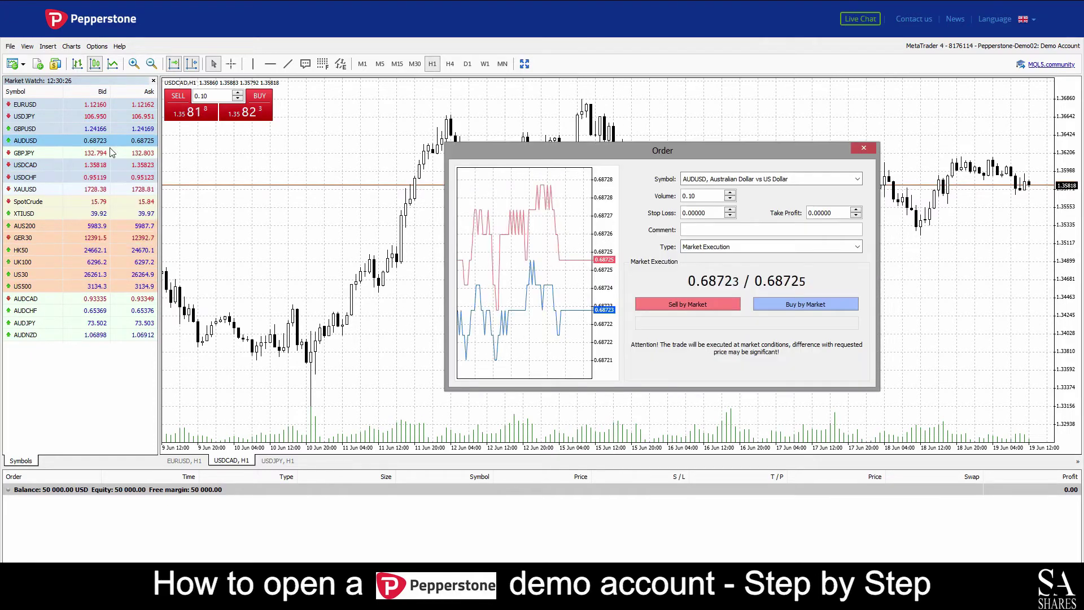
{"action": "left_click", "coordinate": [856, 153]}
{"action": "right_click", "coordinate": [47, 239]}
{"action": "left_click", "coordinate": [71, 260]}
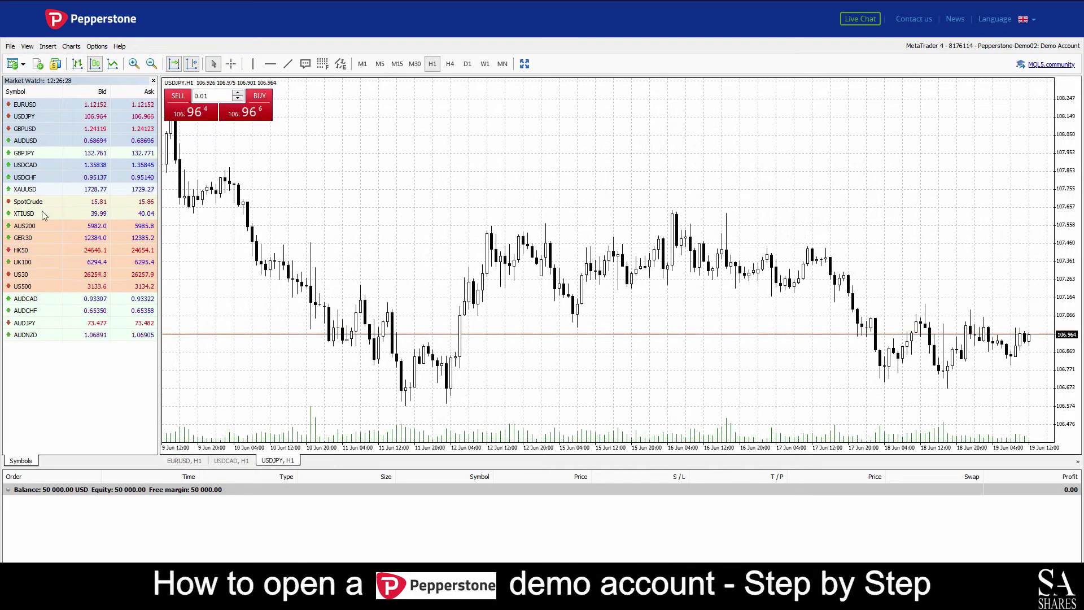
- Open an AUS200 order window and dismiss it
{"action": "left_click", "coordinate": [39, 227]}
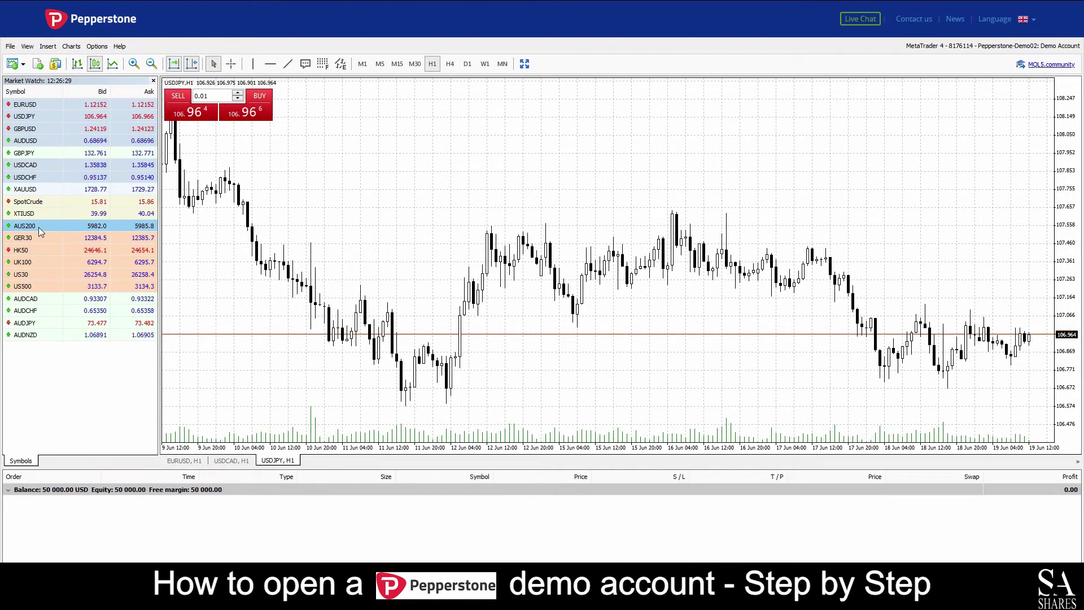
{"action": "double_click", "coordinate": [39, 226]}
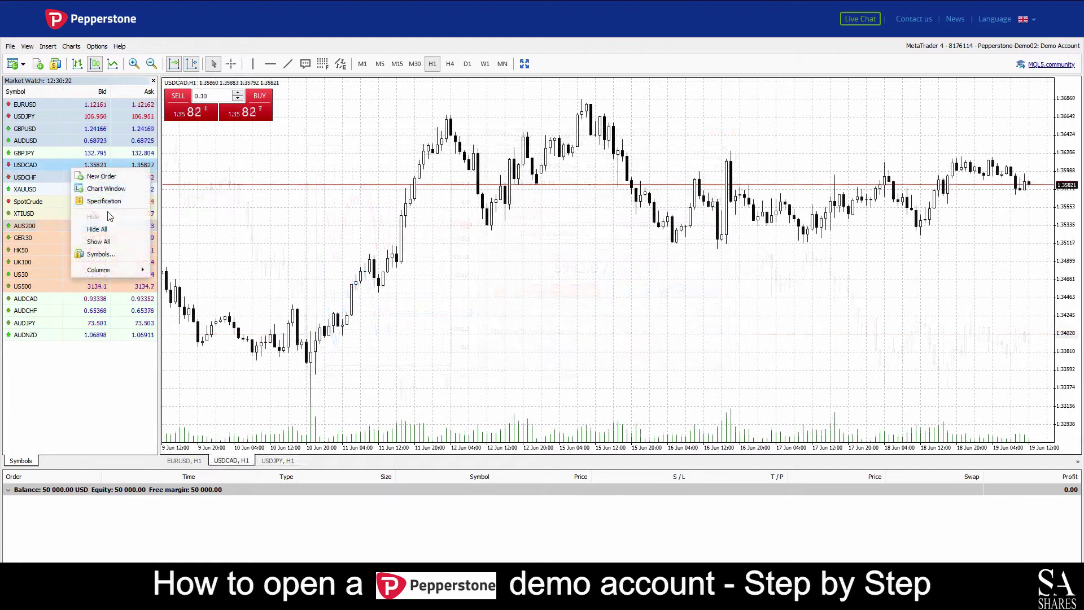
{"action": "key", "text": "Escape"}
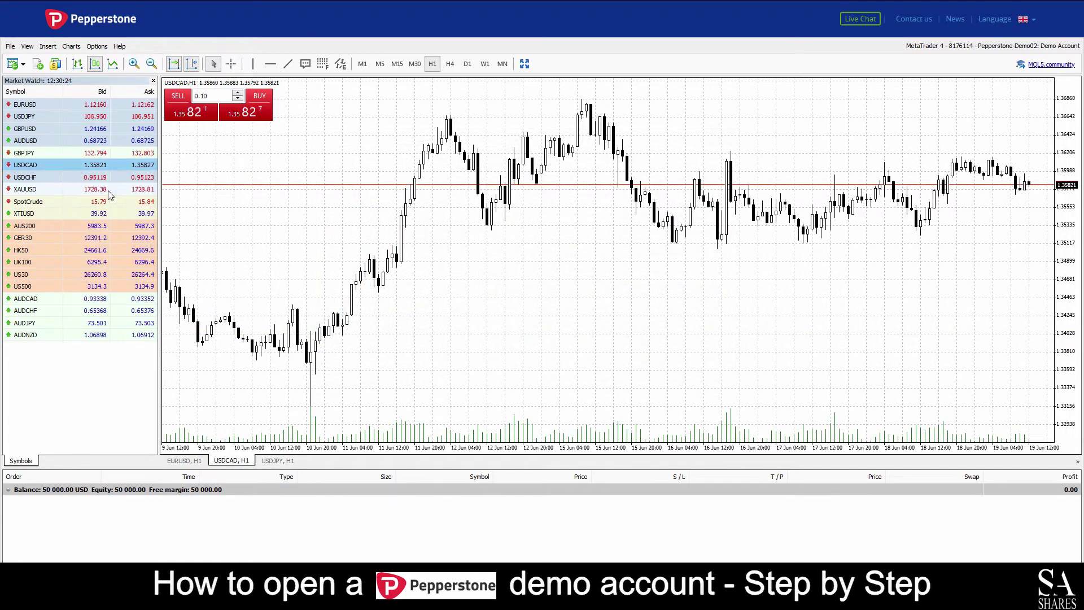
- Preview an AUDUSD order again, then open a GER30 hourly chart
{"action": "right_click", "coordinate": [79, 140]}
{"action": "left_click", "coordinate": [111, 150]}
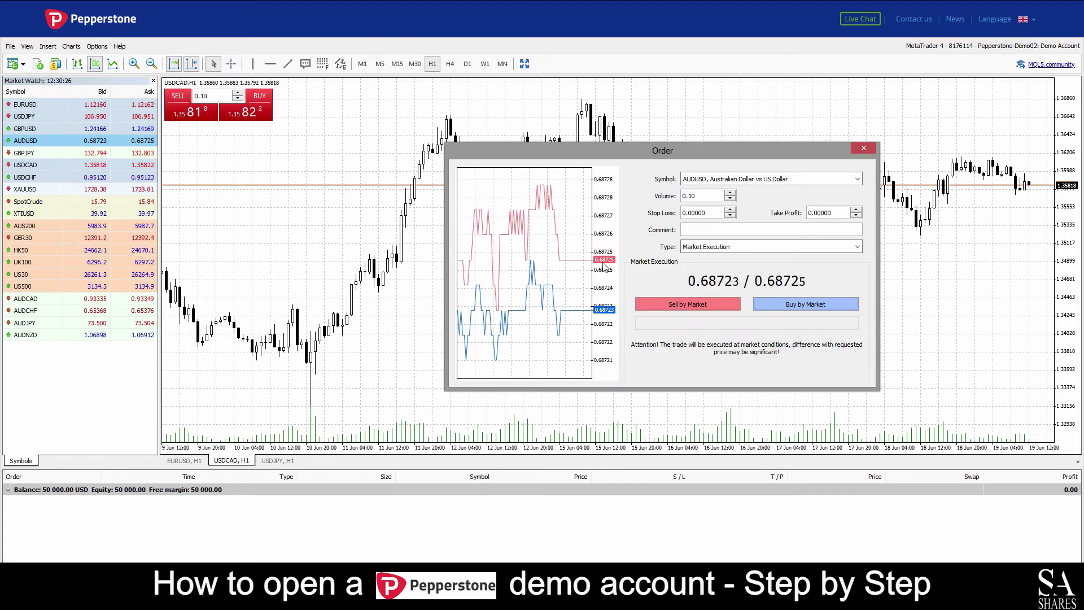
{"action": "left_click", "coordinate": [856, 152]}
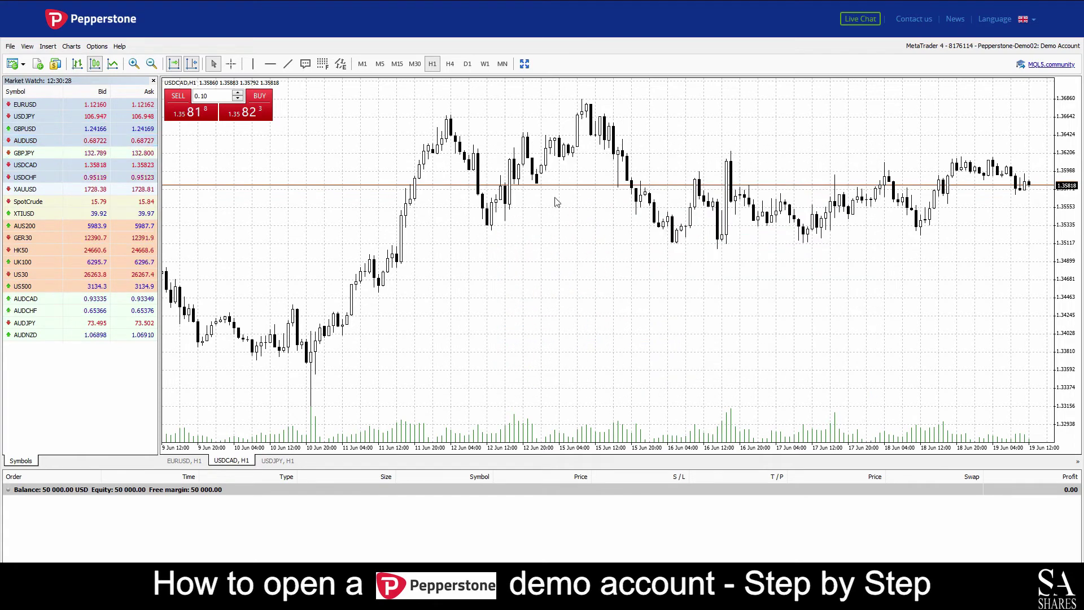
{"action": "right_click", "coordinate": [47, 239]}
{"action": "left_click", "coordinate": [74, 263]}
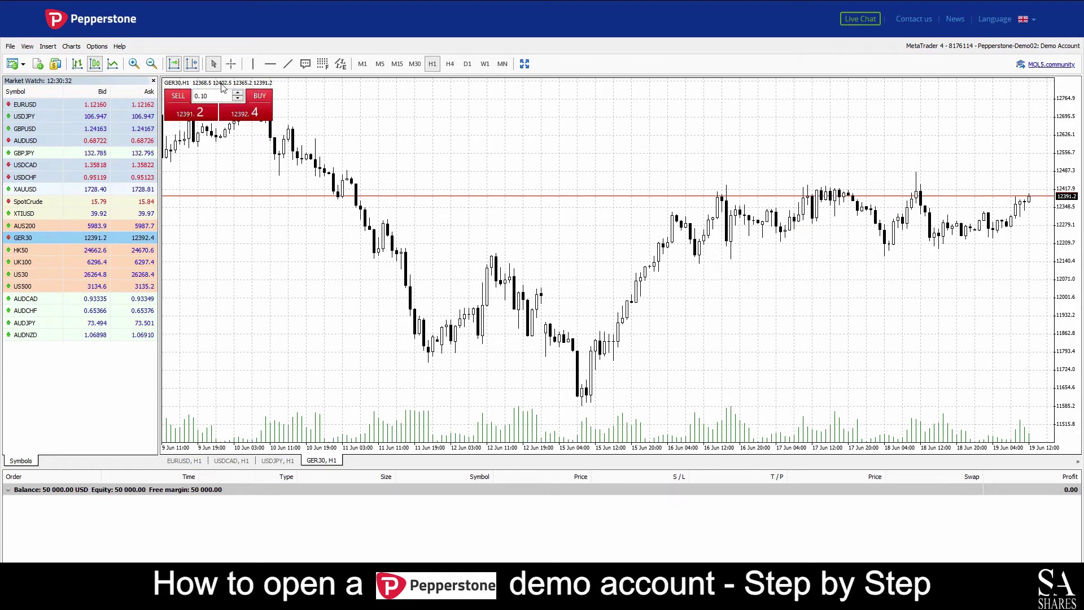
- Zoom GER30 in two levels, then open a GBPUSD hourly chart and zoom it in two levels
{"action": "left_click", "coordinate": [133, 65]}
{"action": "left_click", "coordinate": [135, 65]}
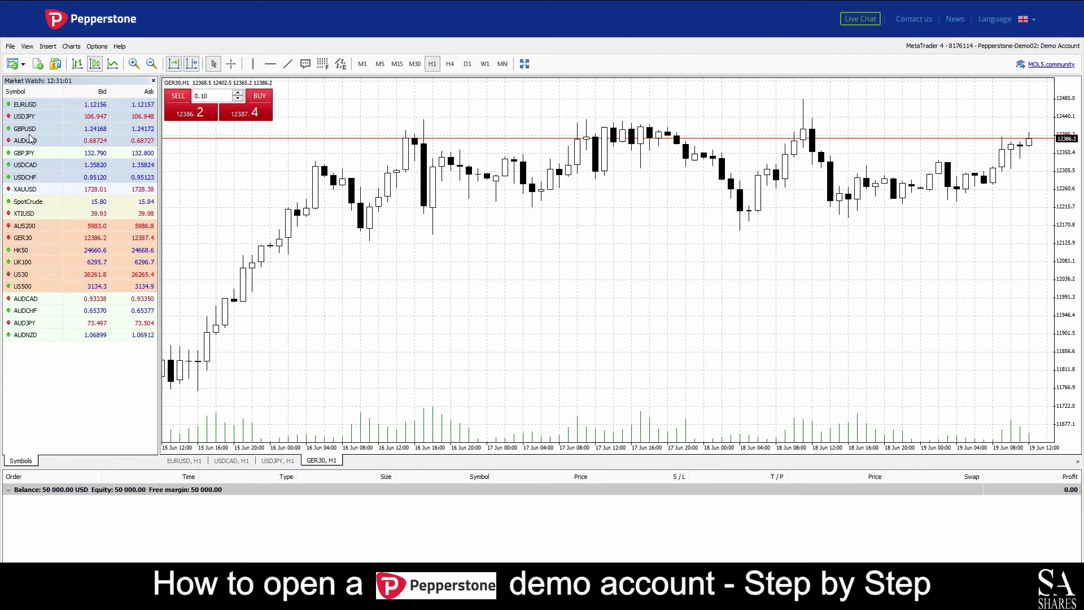
{"action": "right_click", "coordinate": [28, 128]}
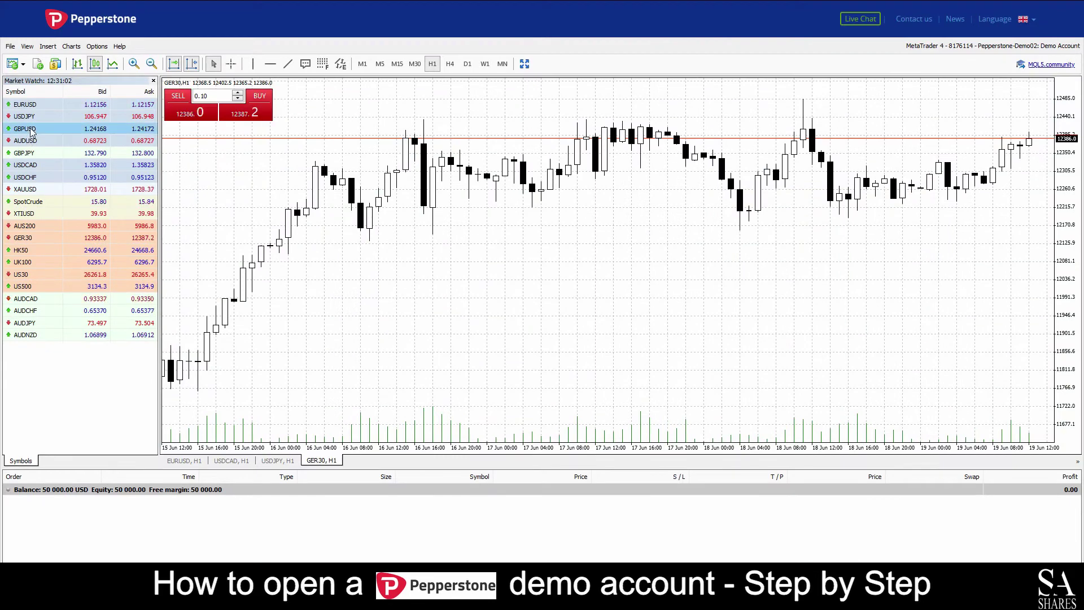
{"action": "left_click", "coordinate": [63, 146]}
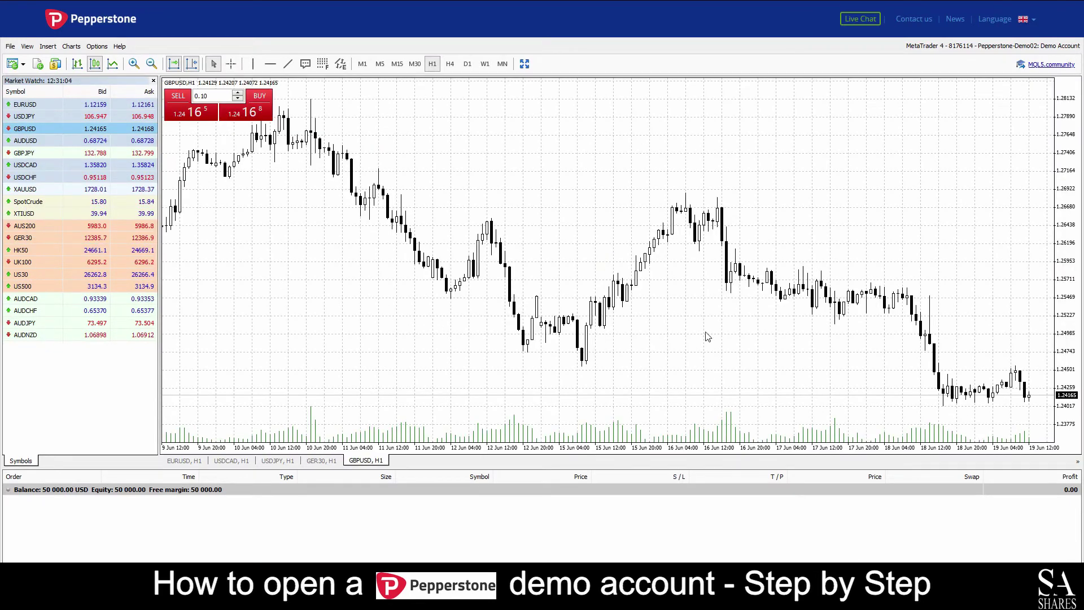
{"action": "left_click", "coordinate": [136, 65]}
{"action": "left_click", "coordinate": [135, 64]}
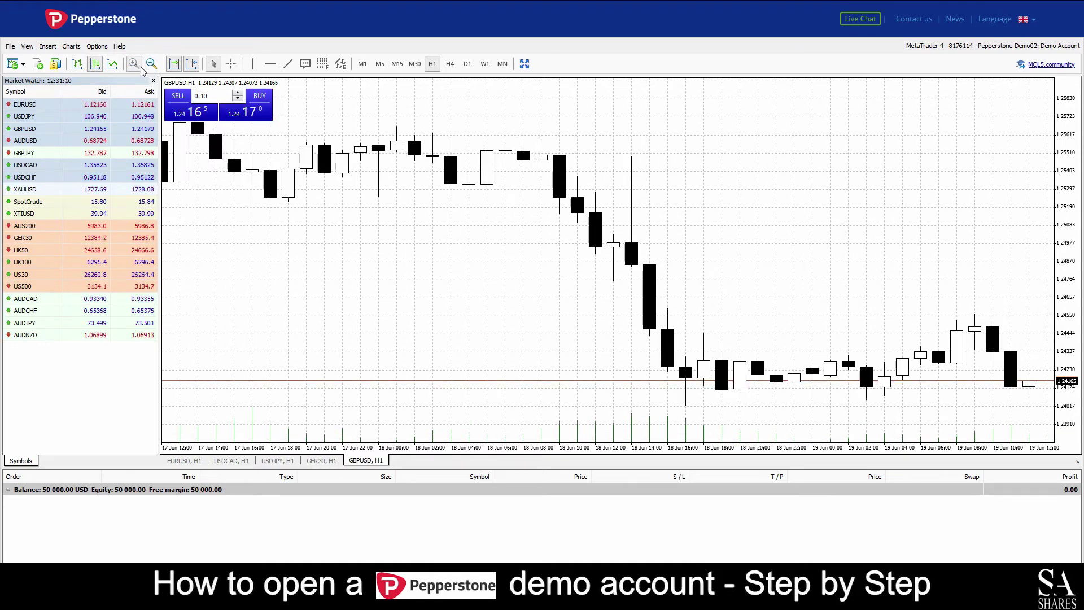
- Show GBPUSD as a line chart, then bars, then back to candlesticks
{"action": "left_click", "coordinate": [112, 65]}
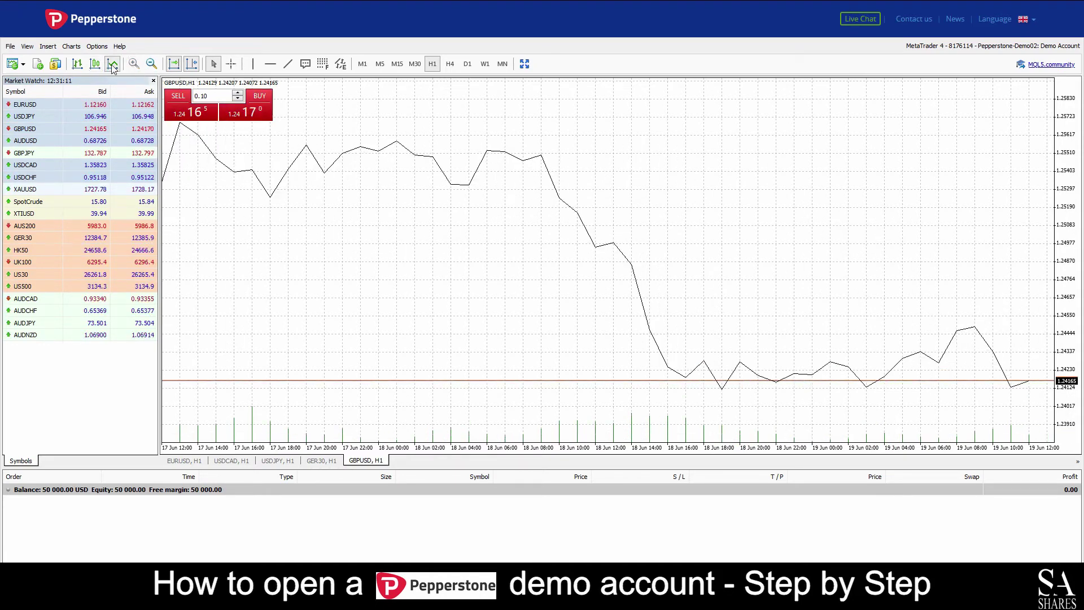
{"action": "left_click", "coordinate": [78, 65]}
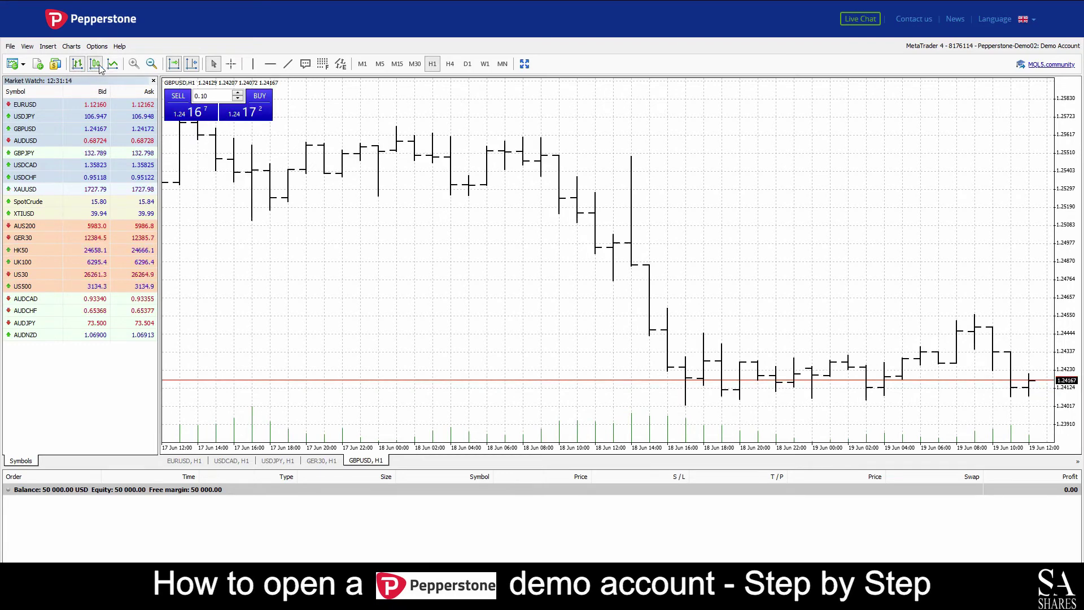
{"action": "left_click", "coordinate": [95, 65]}
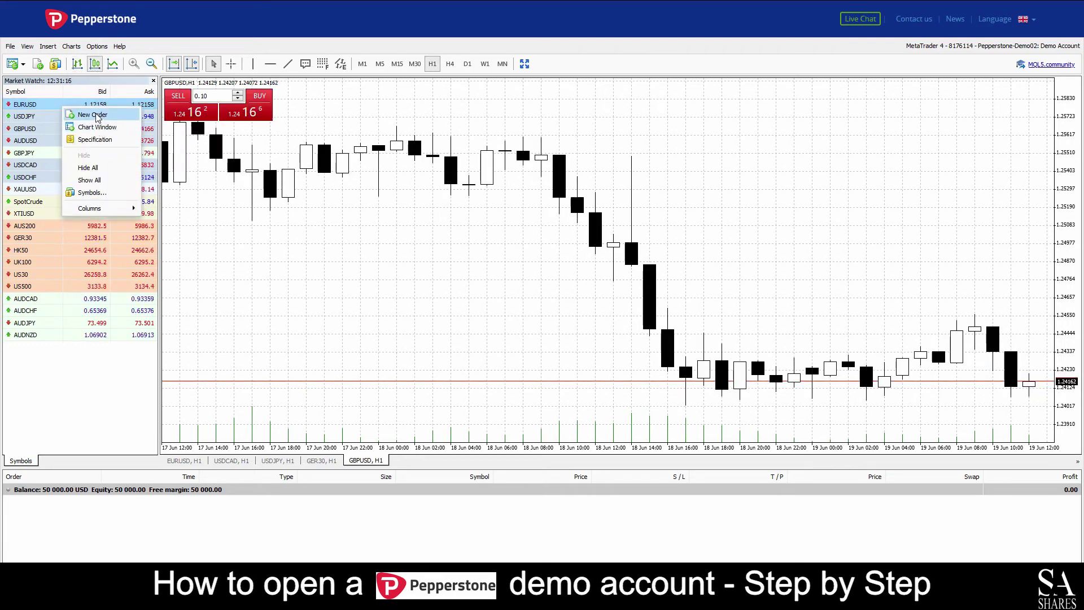
- Preview and close a EURUSD order window, then open a separate EURUSD chart
{"action": "left_click", "coordinate": [99, 115]}
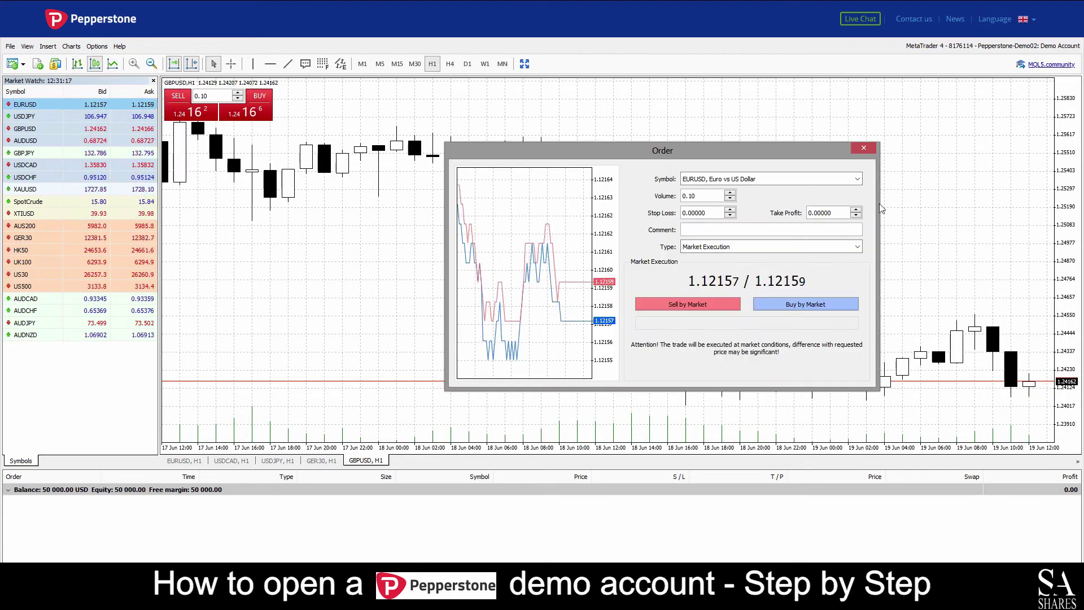
{"action": "left_click", "coordinate": [863, 147]}
{"action": "right_click", "coordinate": [47, 107]}
{"action": "left_click", "coordinate": [79, 126]}
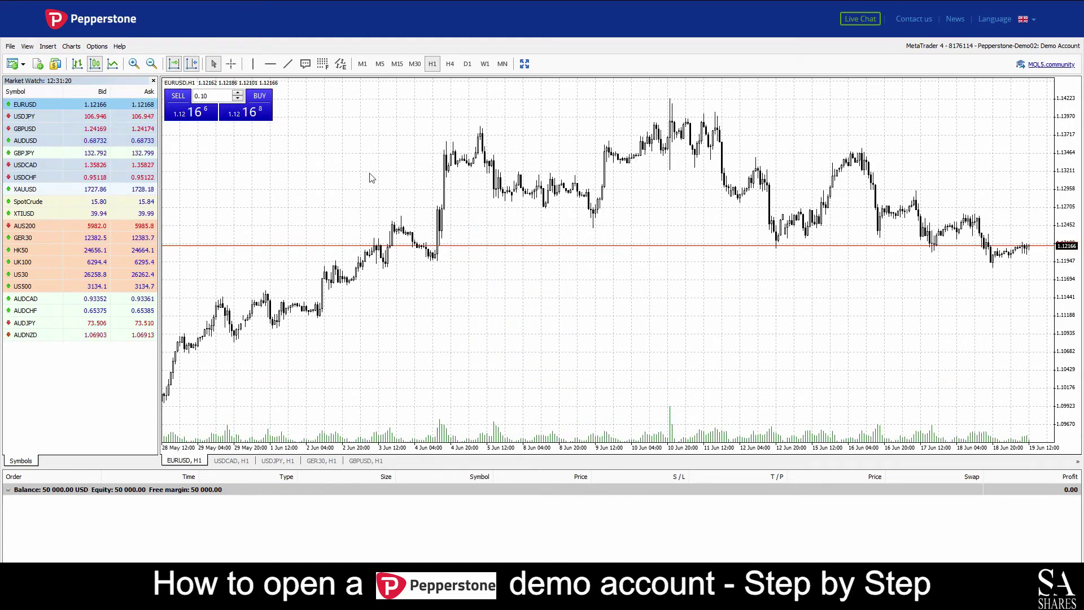
- Zoom EURUSD in to 9–11 Jun, then back out to span 28 May–19 Jun
{"action": "left_click", "coordinate": [133, 64]}
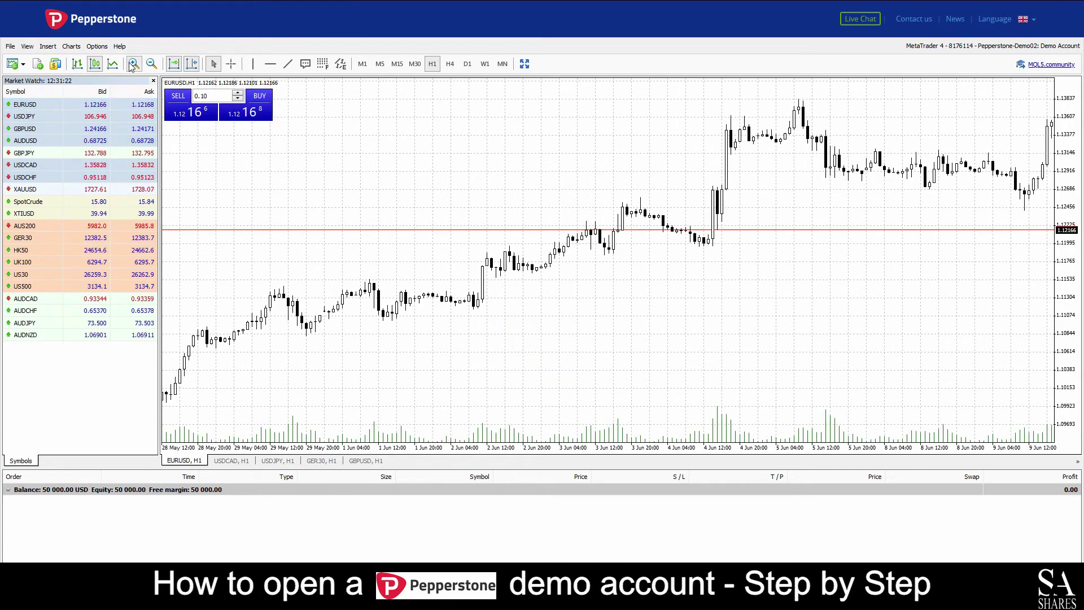
{"action": "left_click", "coordinate": [132, 64]}
{"action": "left_click", "coordinate": [133, 65]}
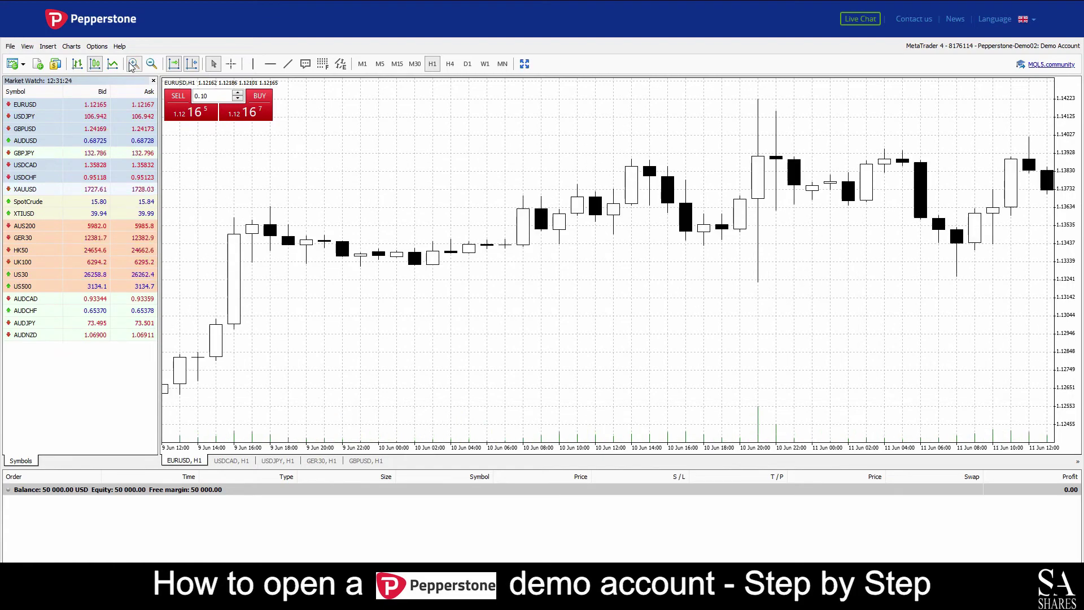
{"action": "left_click", "coordinate": [151, 63]}
{"action": "left_click", "coordinate": [151, 64]}
{"action": "left_click", "coordinate": [151, 63]}
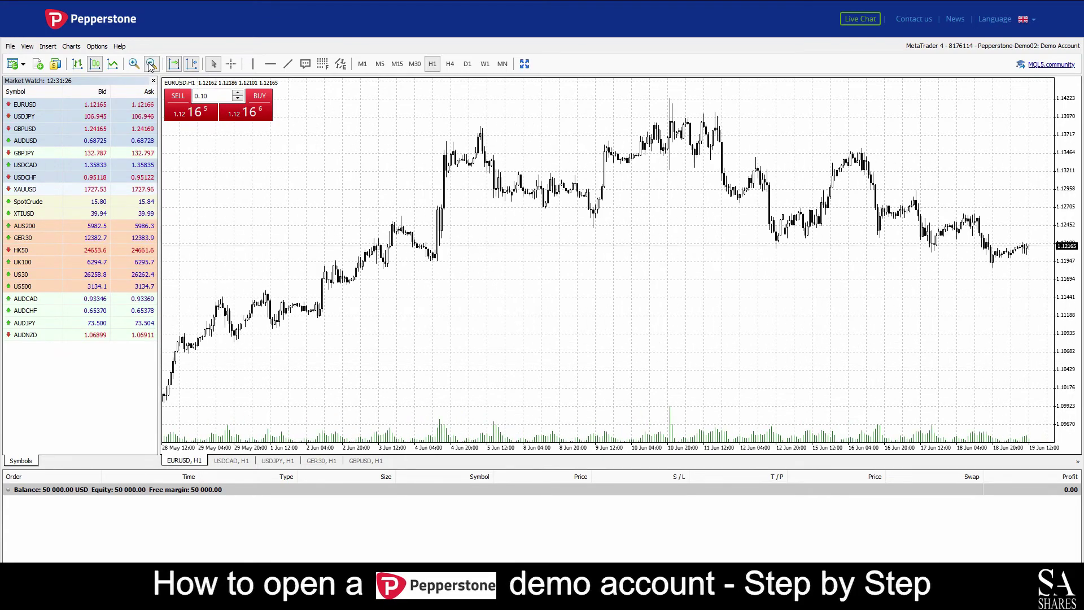
- Show EURUSD candles from 9 Jun to 19 Jun, and open and close the Symbols list
{"action": "left_click", "coordinate": [134, 64]}
{"action": "left_click", "coordinate": [113, 64]}
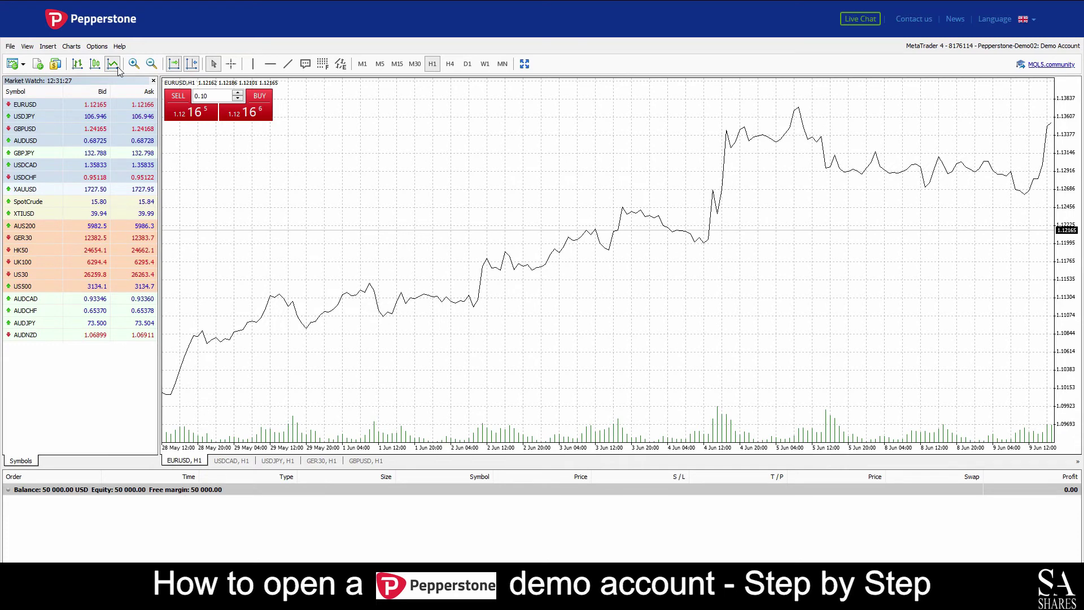
{"action": "left_click", "coordinate": [95, 64]}
{"action": "left_click", "coordinate": [55, 64]}
{"action": "left_click", "coordinate": [697, 213]}
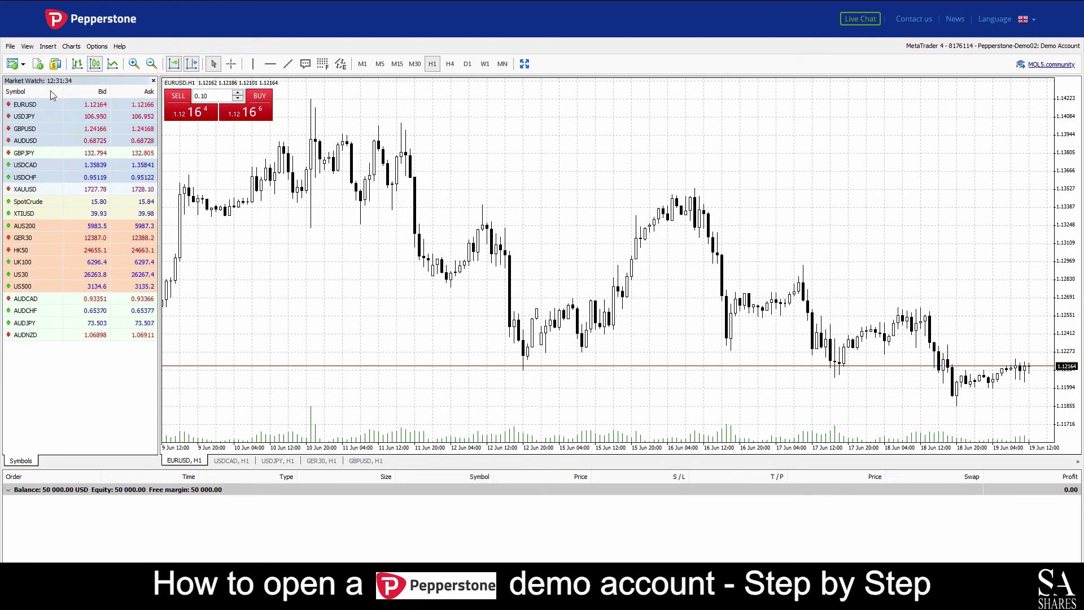
- Preview and close the USDJPY and AUDCAD order windows
{"action": "double_click", "coordinate": [47, 116]}
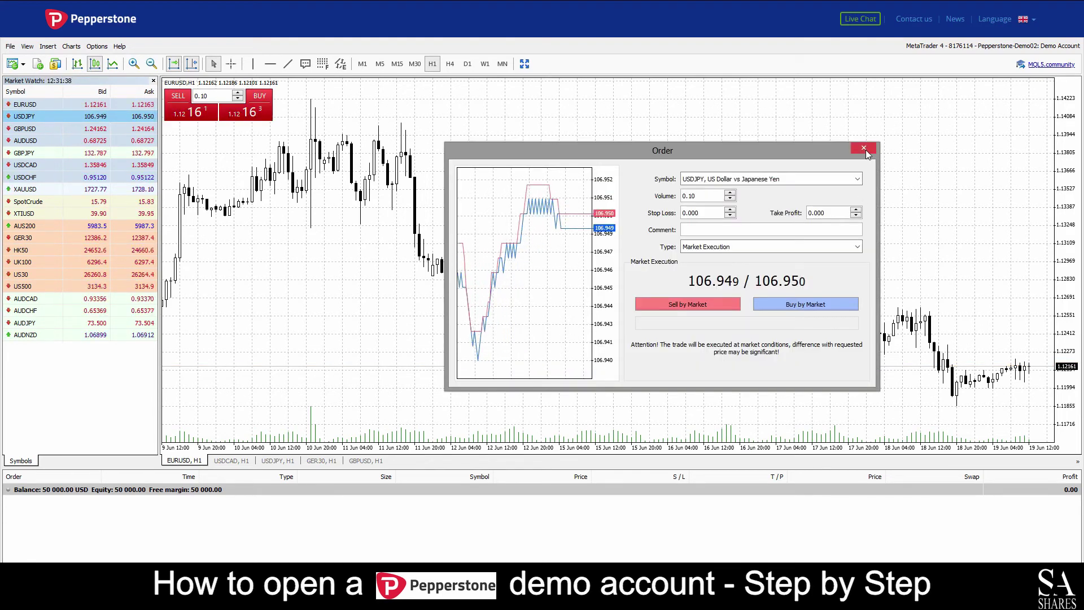
{"action": "left_click", "coordinate": [864, 148]}
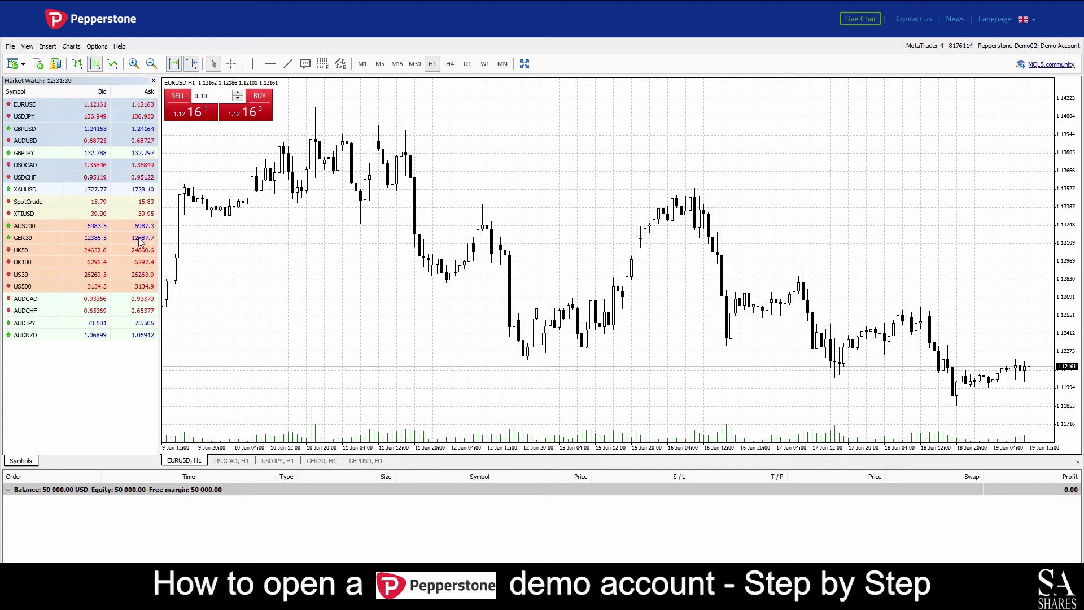
{"action": "double_click", "coordinate": [56, 299]}
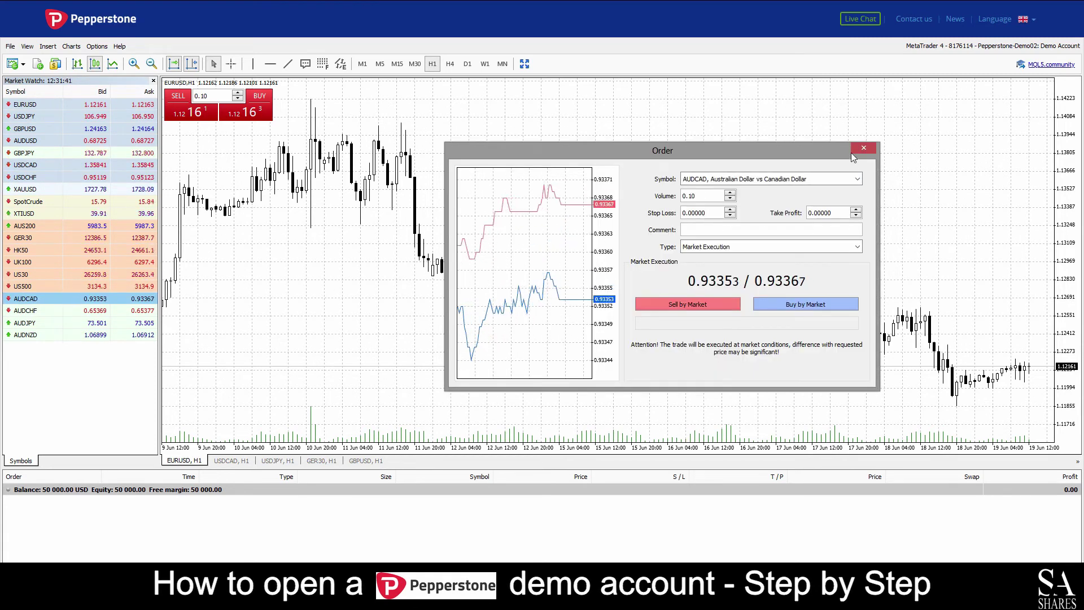
{"action": "left_click", "coordinate": [869, 149]}
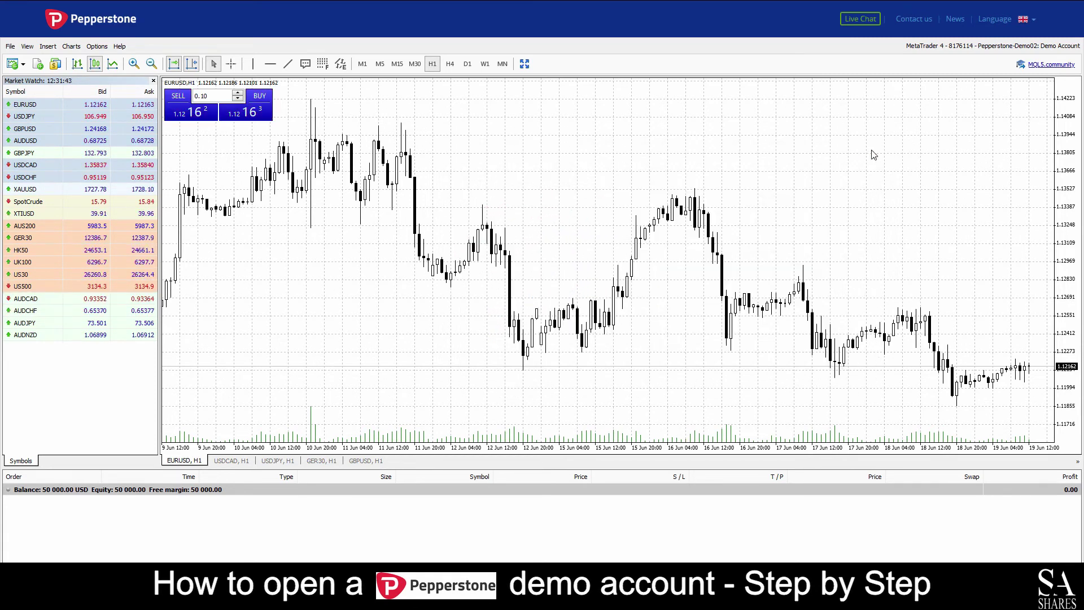
- Select EURUSD, dismiss its menu, and turn off One Click Trading on the chart
{"action": "left_click", "coordinate": [35, 104]}
{"action": "right_click", "coordinate": [35, 104]}
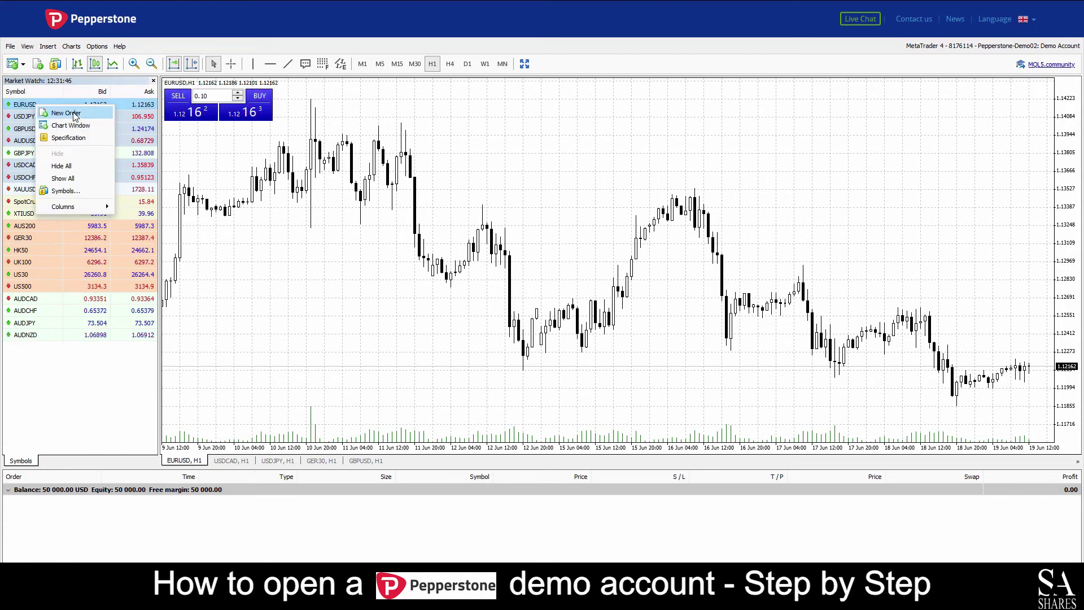
{"action": "key", "text": "Escape"}
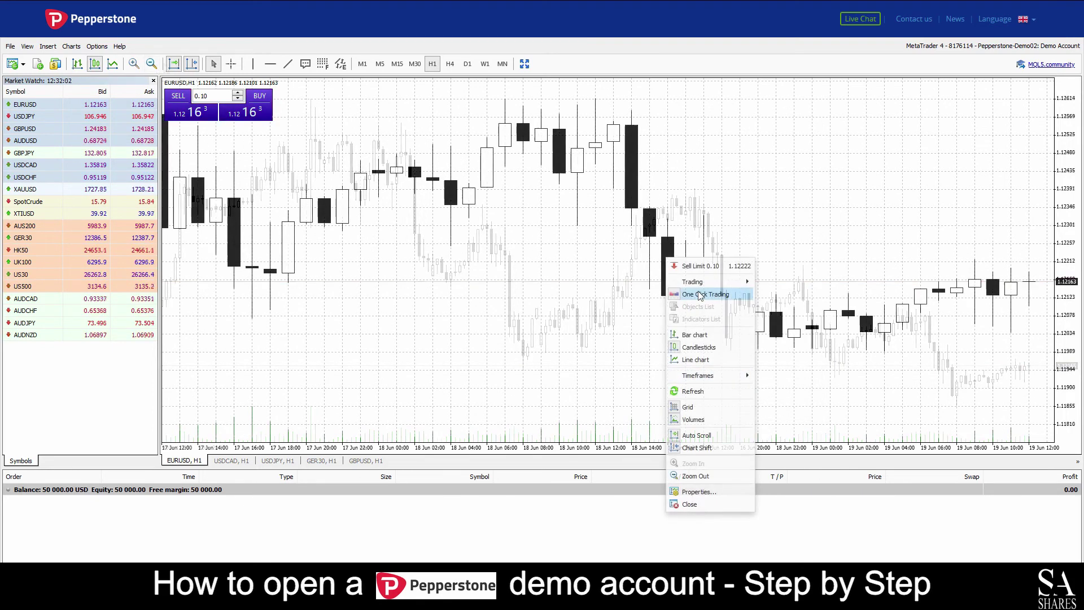
{"action": "left_click", "coordinate": [699, 294]}
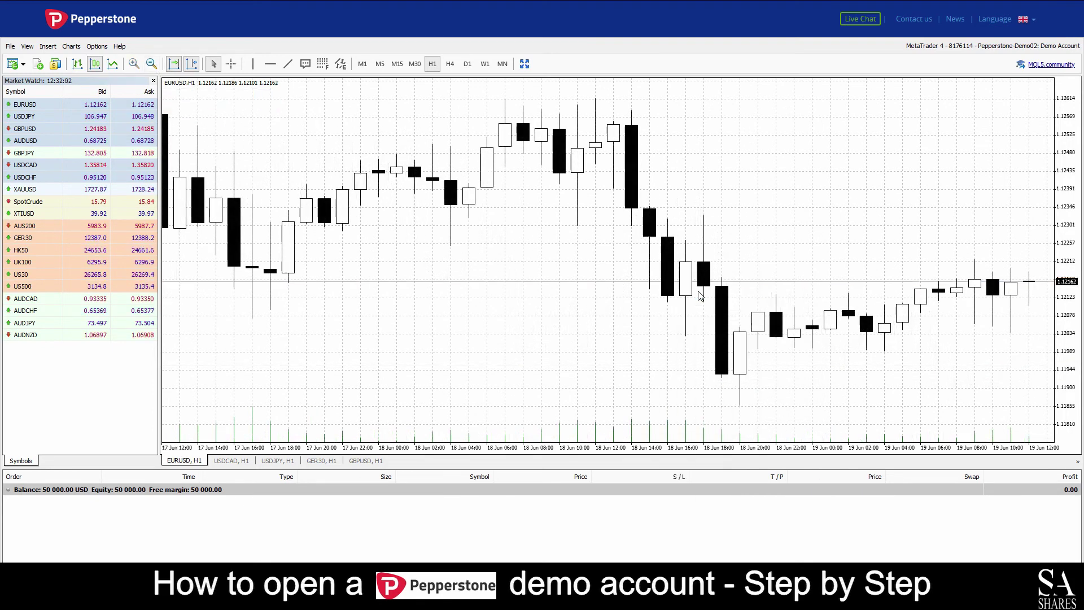
- Re-enable One Click Trading, then preview and close the USDCAD and GBPUSD order windows
{"action": "right_click", "coordinate": [694, 286]}
{"action": "left_click", "coordinate": [722, 300]}
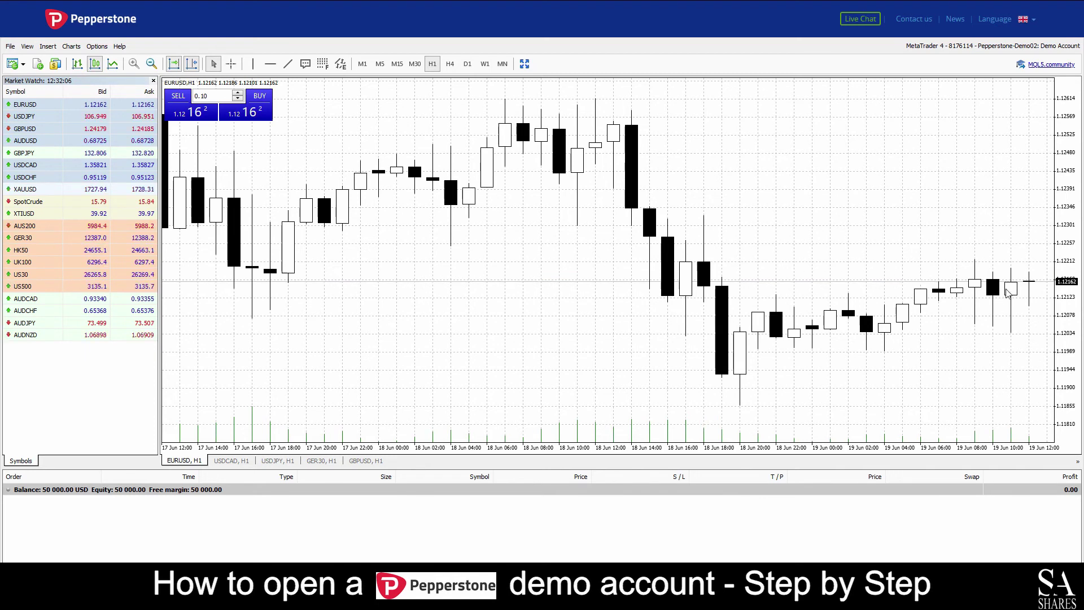
{"action": "double_click", "coordinate": [73, 165]}
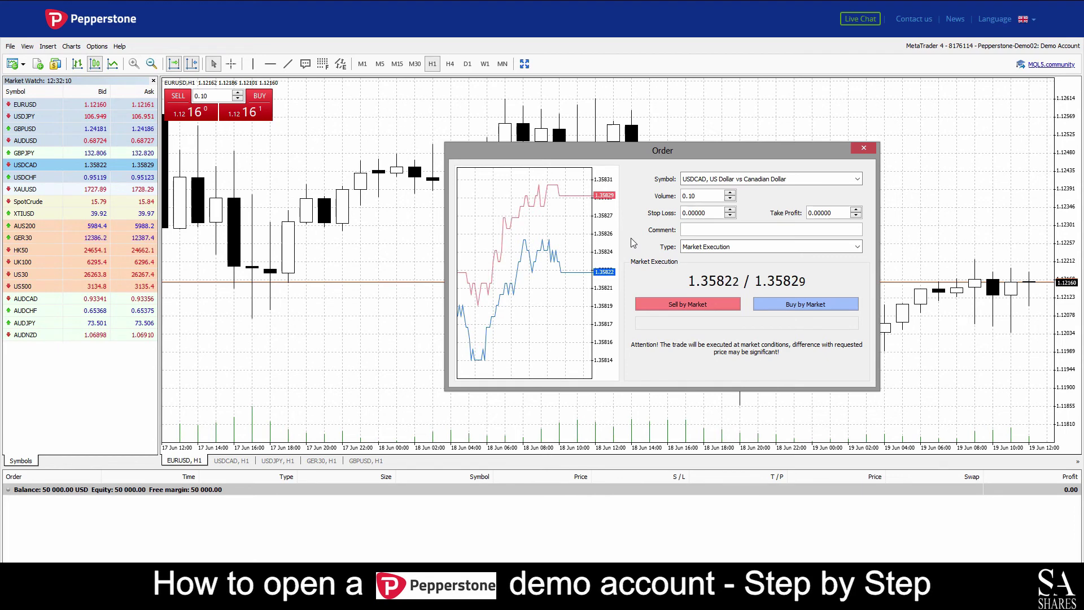
{"action": "left_click", "coordinate": [864, 149]}
{"action": "double_click", "coordinate": [61, 127]}
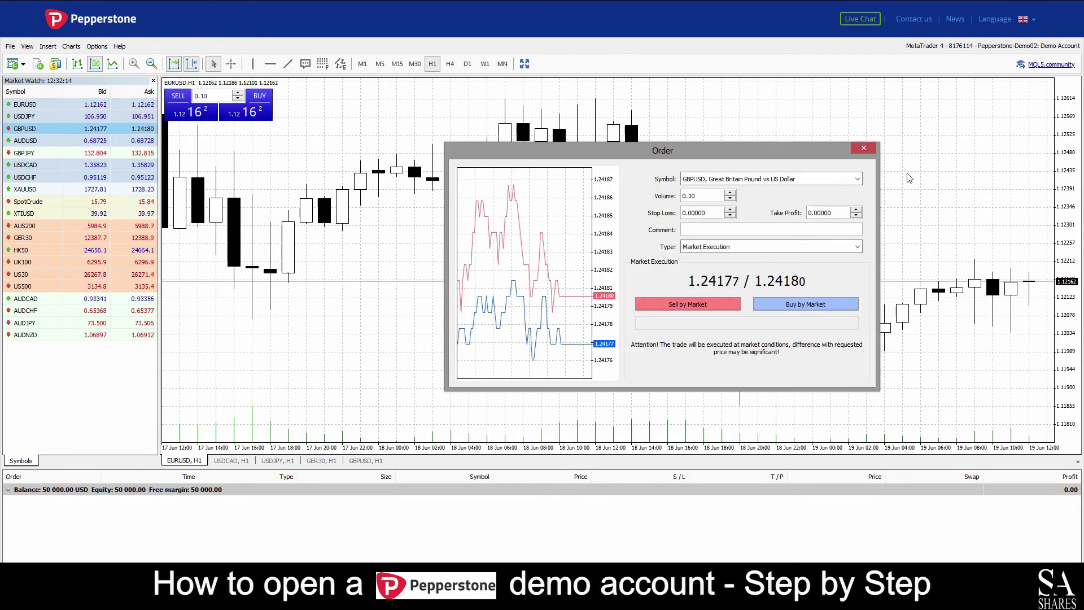
{"action": "left_click", "coordinate": [864, 149]}
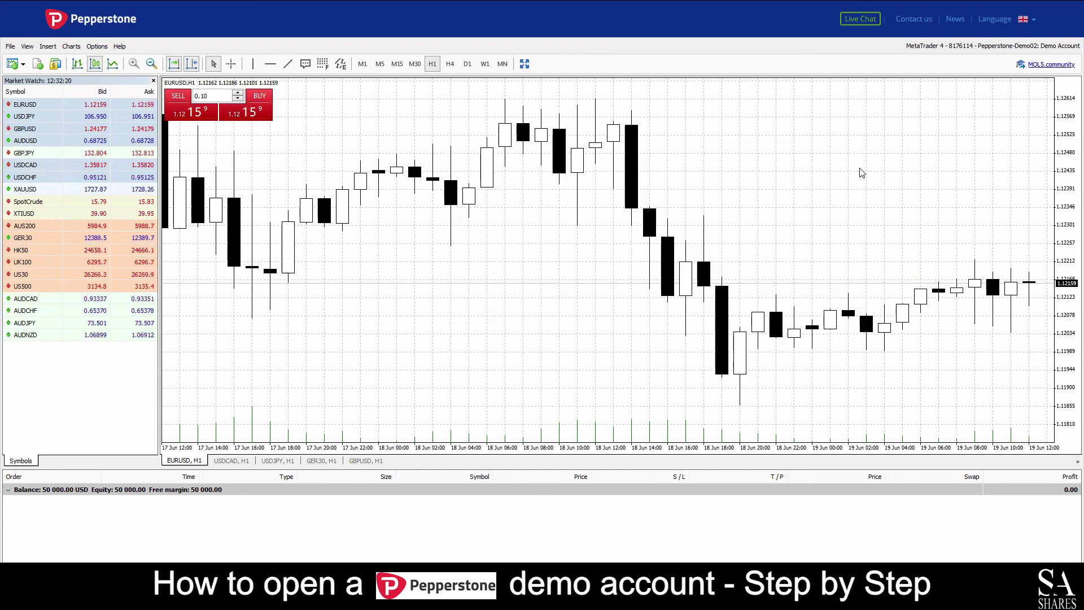
- Open a USDJPY hourly chart, return to EURUSD, preview USDCAD, then open a GBPUSD order window
{"action": "right_click", "coordinate": [46, 115]}
{"action": "left_click", "coordinate": [86, 135]}
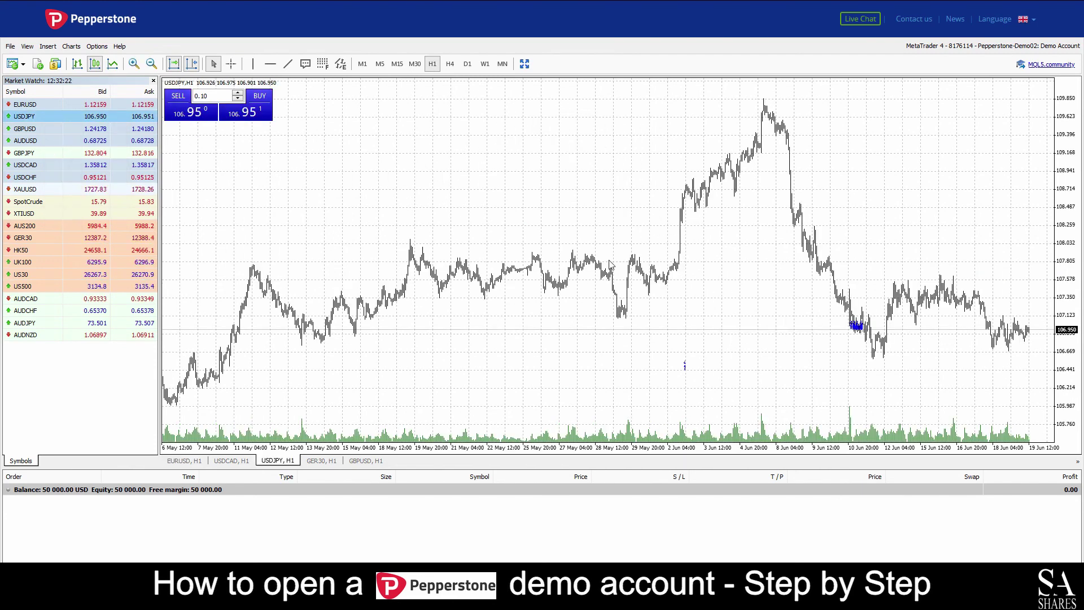
{"action": "key", "text": "ctrl+F6"}
{"action": "key", "text": "ctrl+F6"}
{"action": "key", "text": "ctrl+F6"}
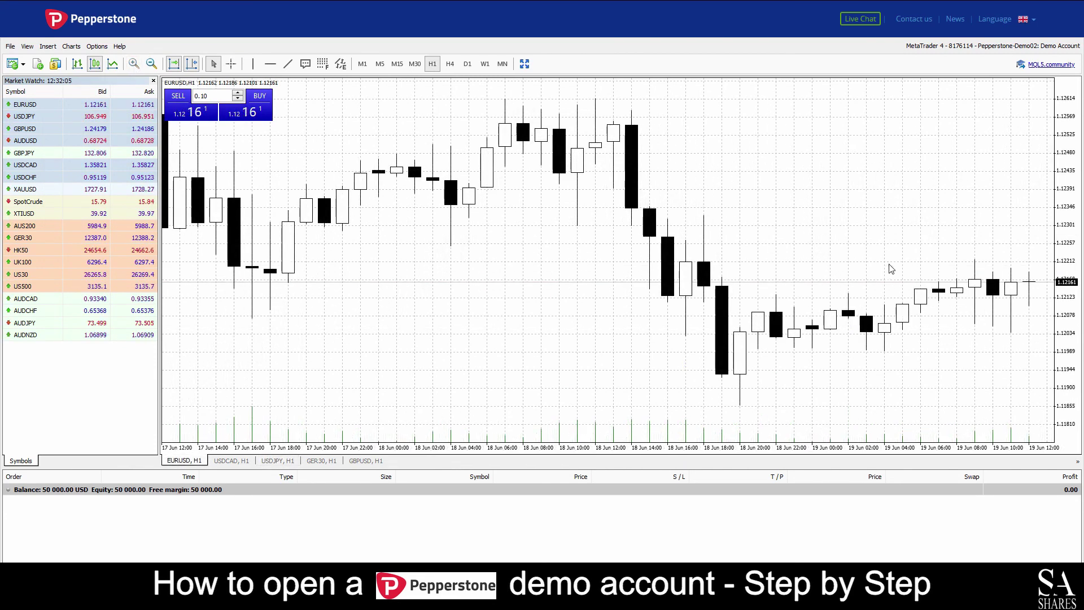
{"action": "double_click", "coordinate": [34, 164]}
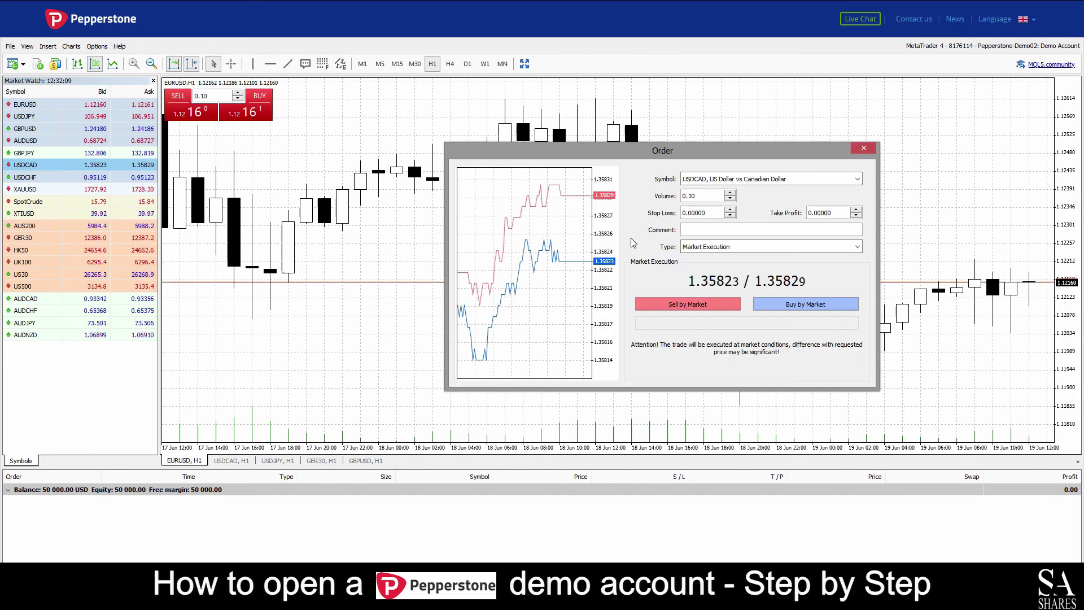
{"action": "left_click", "coordinate": [864, 148]}
{"action": "left_click", "coordinate": [41, 129]}
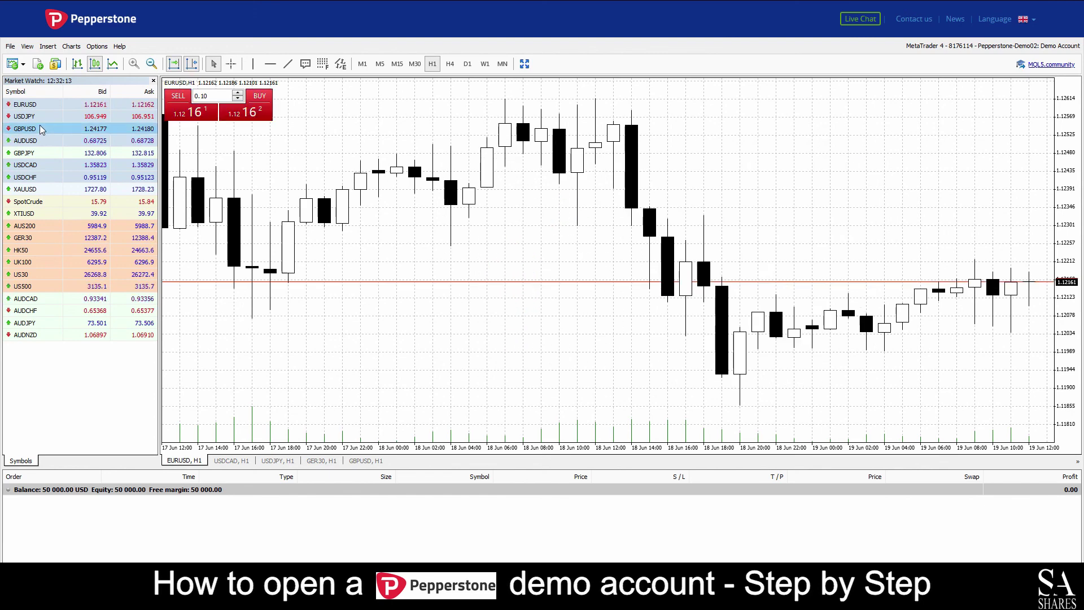
{"action": "double_click", "coordinate": [41, 129]}
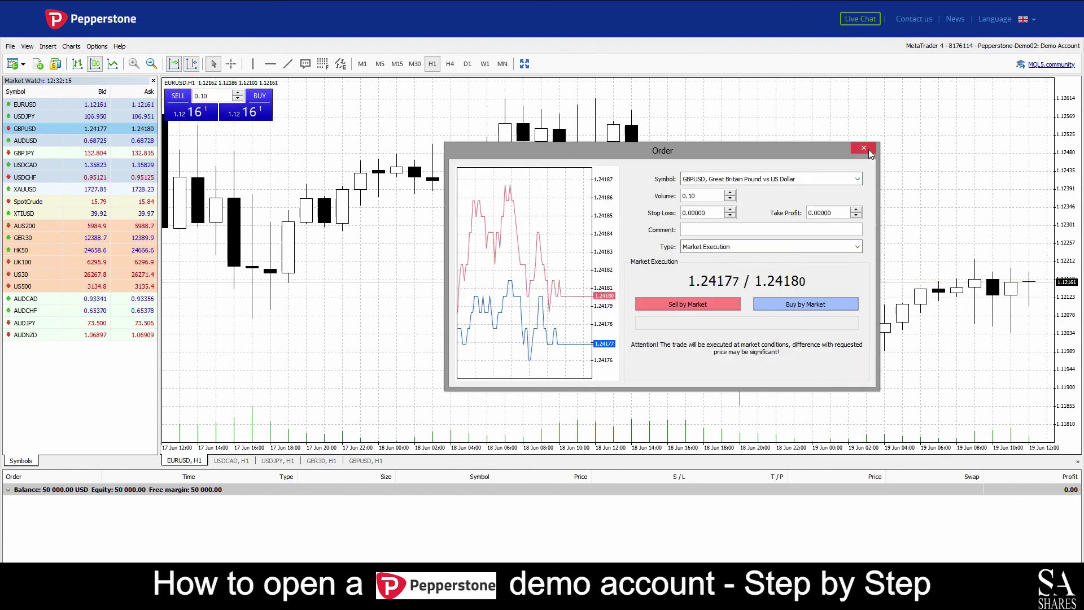